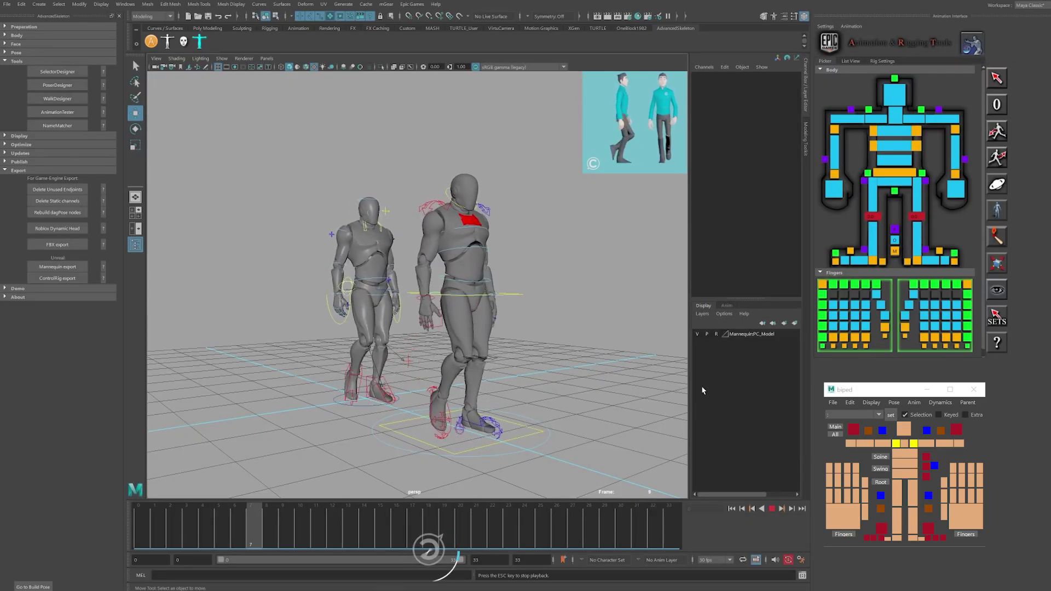
pyautogui.moveTo(592, 385)
pyautogui.keyDown('alt'); pyautogui.mouseDown()
pyautogui.moveTo(631, 388)
pyautogui.moveTo(601, 382)
pyautogui.mouseUp(); pyautogui.keyUp('alt')
pyautogui.keyDown('alt'); pyautogui.moveTo(638, 378); pyautogui.dragTo(715, 378, button='right'); pyautogui.keyUp('alt')
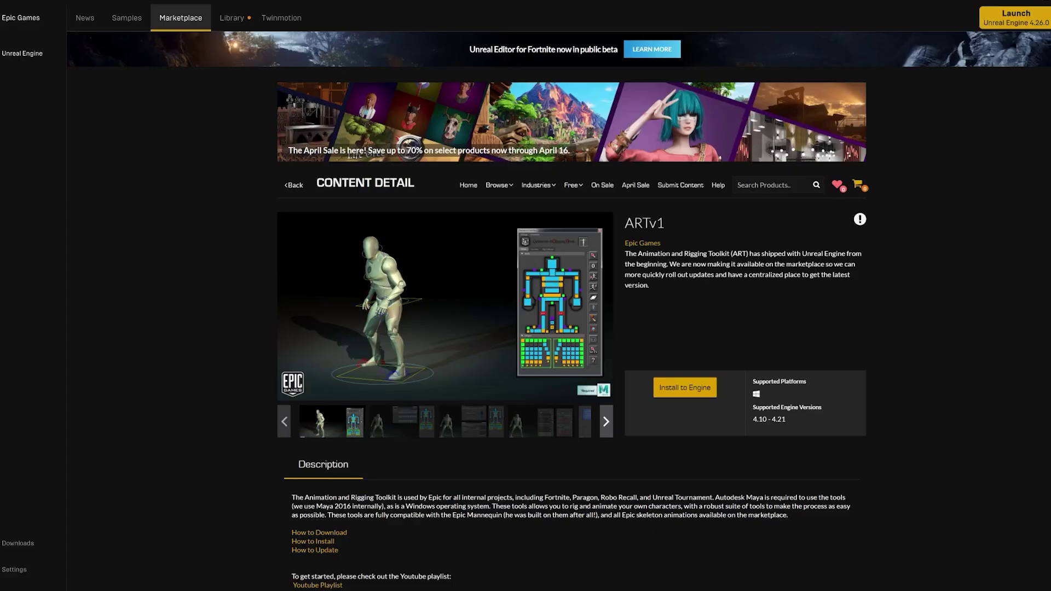
# Review the ARTv1 marketplace page, and open the Advanced Skeleton FAQ to read its licensing information.
pyautogui.scroll(-2, 571, 328)
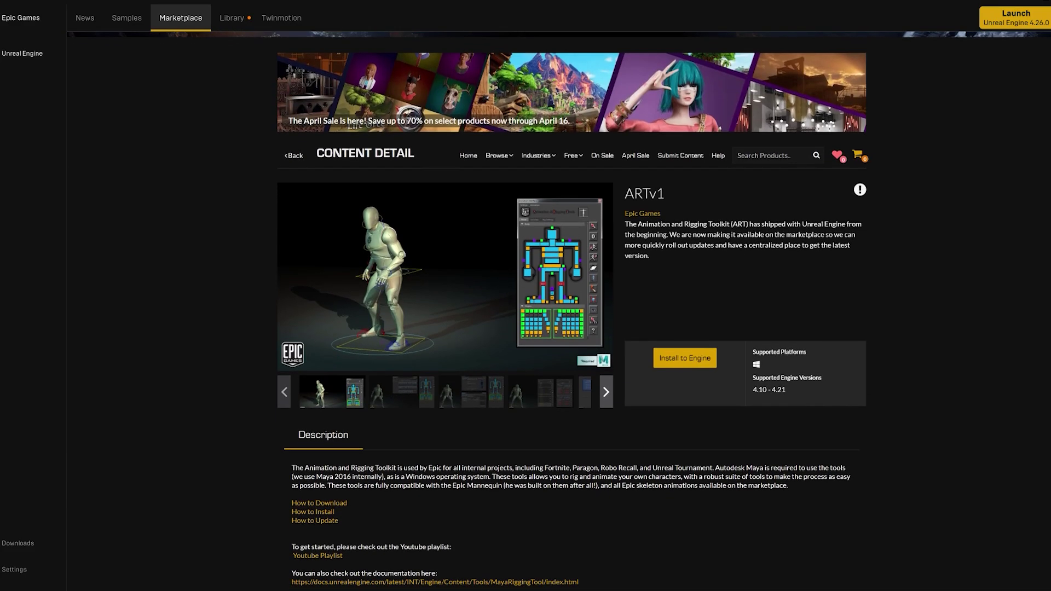
pyautogui.scroll(-1, 560, 310)
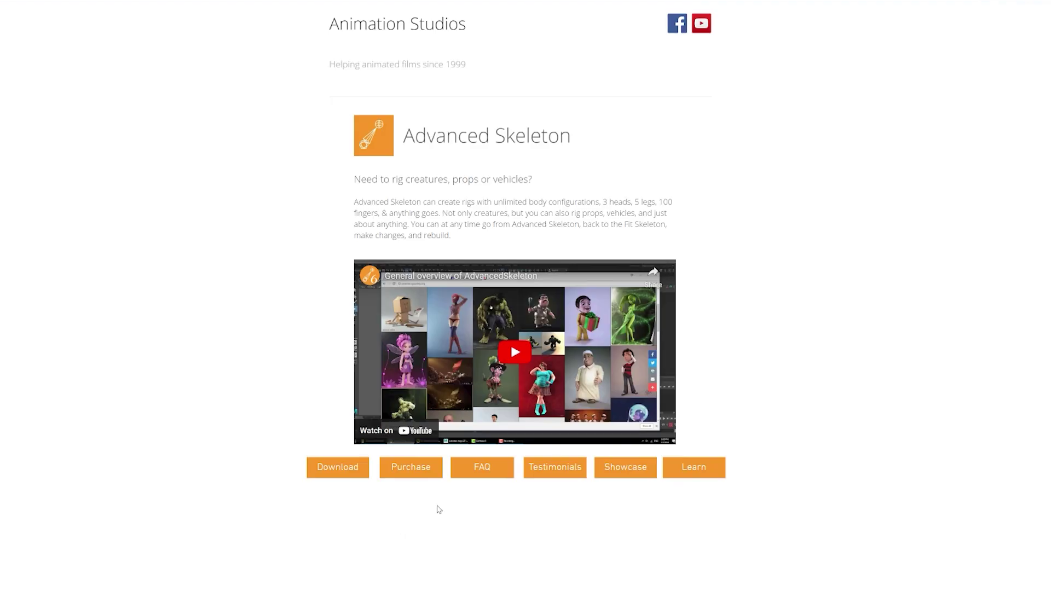
pyautogui.click(484, 468)
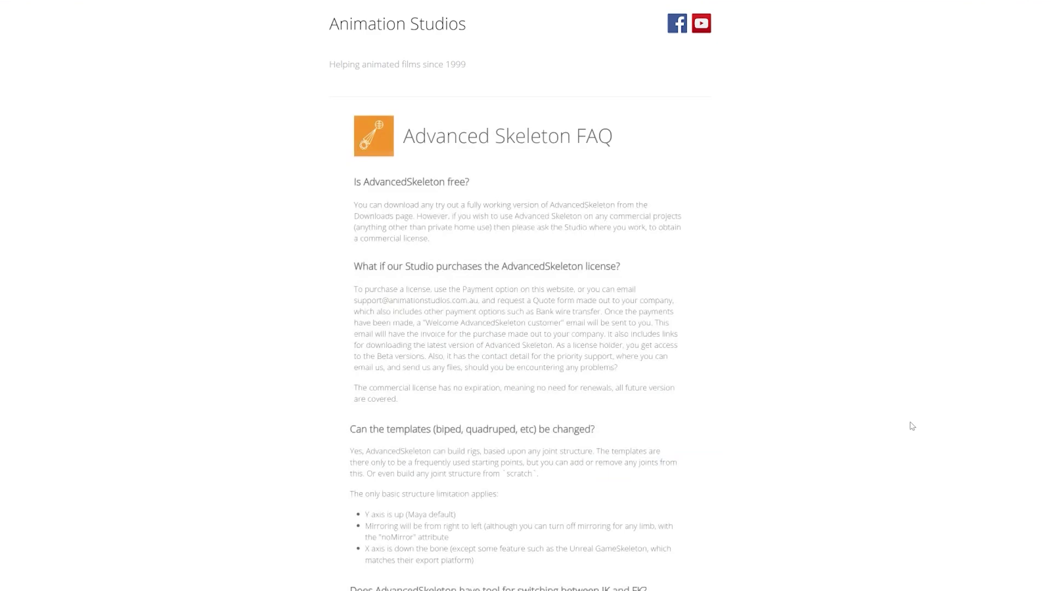
pyautogui.scroll(-4, 520, 295)
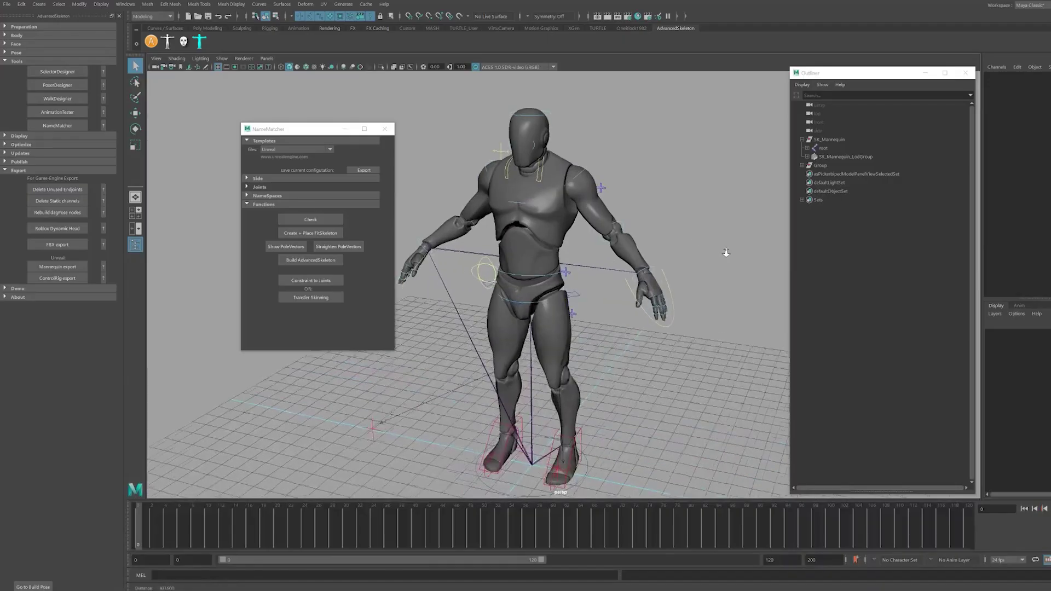
# Try raising the mannequin's left leg IK control, and undo the move.
pyautogui.click(564, 474)
pyautogui.press('w')
pyautogui.moveTo(568, 383); pyautogui.dragTo(568, 346)
pyautogui.hotkey('ctrl', 'z')
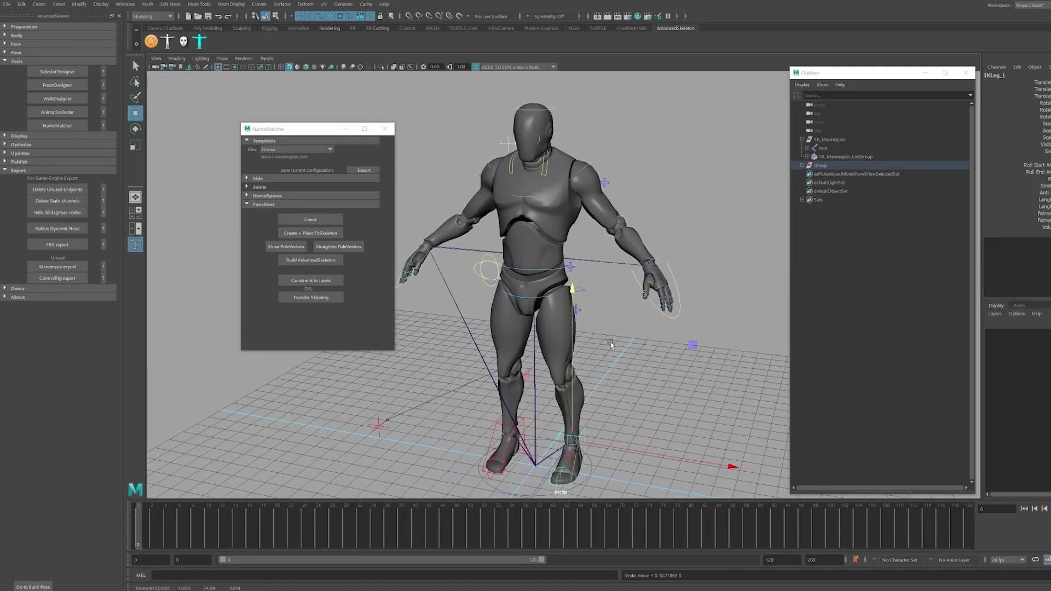
# Try lowering the mannequin's hips with the pelvis control, and undo the move.
pyautogui.click(574, 291)
pyautogui.moveTo(534, 250); pyautogui.dragTo(534, 288)
pyautogui.hotkey('ctrl', 'z')
# Try rotating the mannequin's left shoulder FK control, undo the rotation and deselect the control.
pyautogui.click(594, 168)
pyautogui.press('e')
pyautogui.hotkey('ctrl', 'z')
pyautogui.moveTo(720, 246); pyautogui.dragTo(744, 249)
pyautogui.click(618, 166)
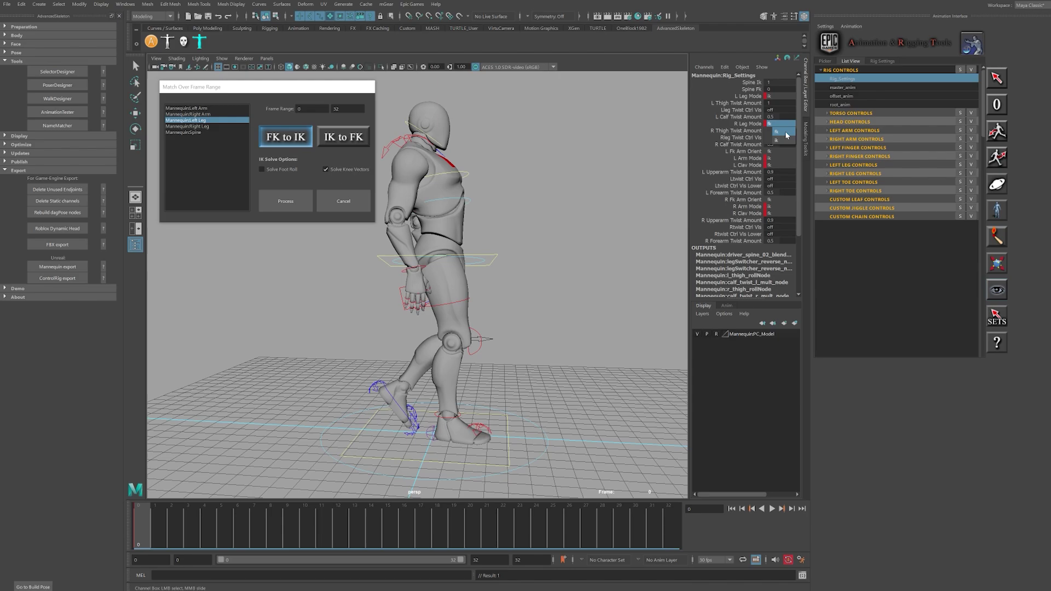
# Set the right leg mode to IK in the rig settings, play back the walk animation and return to the body control picker.
pyautogui.click(783, 140)
pyautogui.click(771, 509)
pyautogui.keyDown('alt'); pyautogui.moveTo(493, 383); pyautogui.dragTo(334, 399); pyautogui.keyUp('alt')
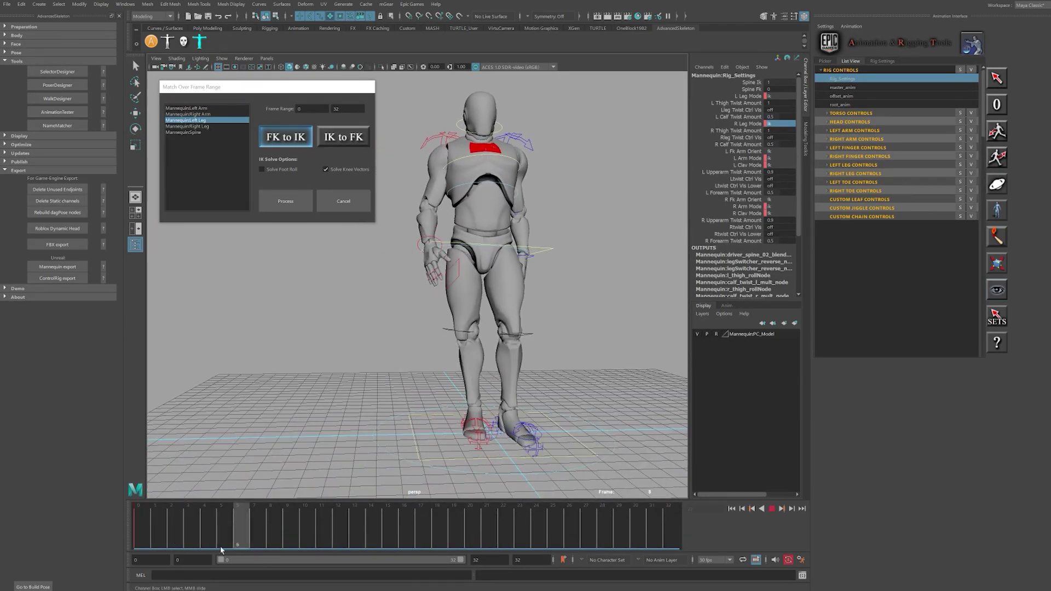
pyautogui.click(824, 61)
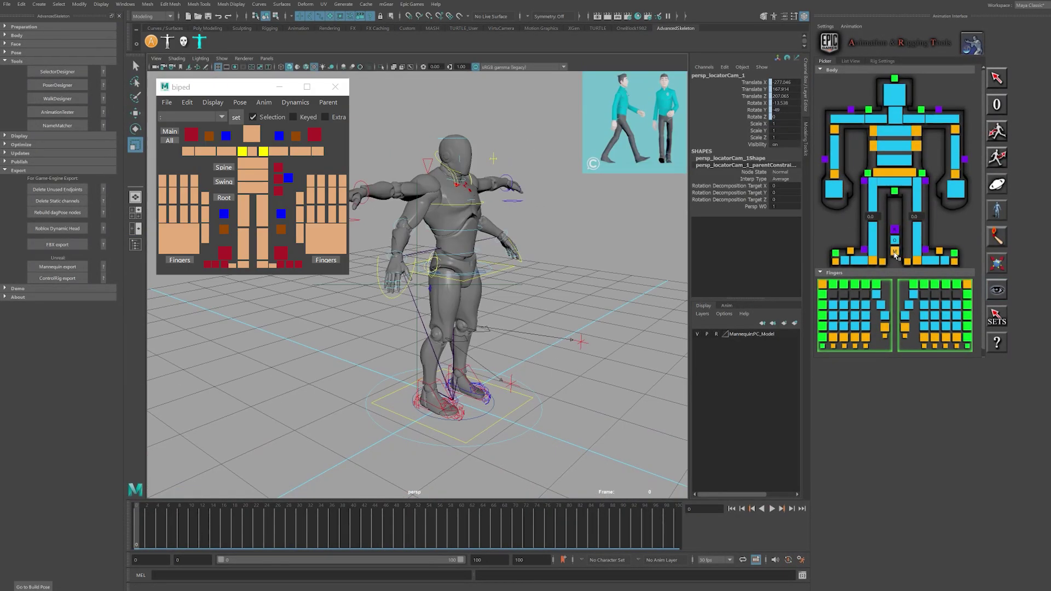
# Move the ART mannequin's master control forward to about 147 in Translate Z, in front of the other mannequin, and deselect it.
pyautogui.click(894, 252)
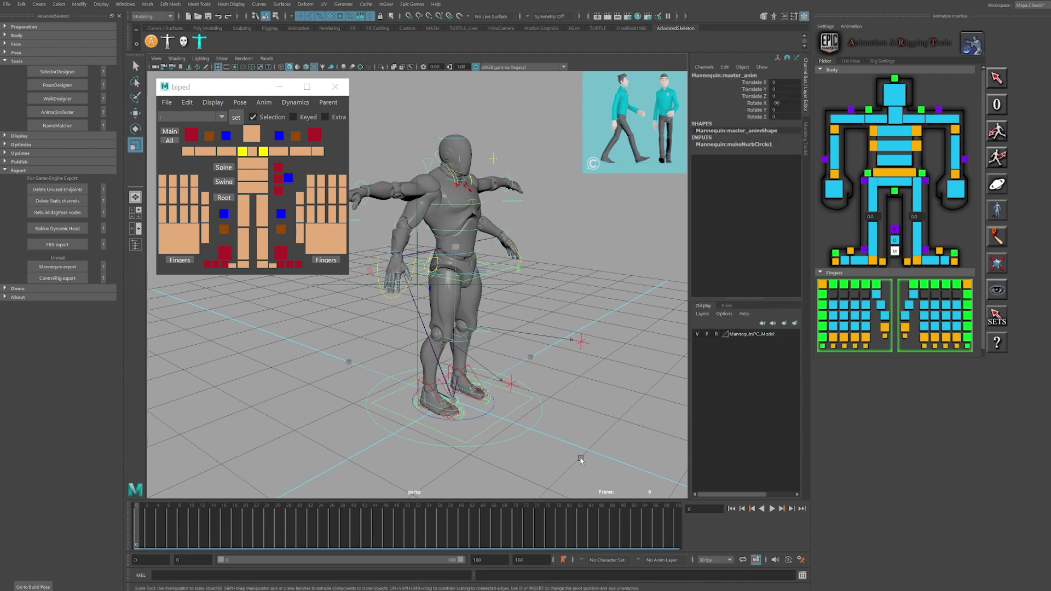
pyautogui.scroll(-5, 444, 415)
pyautogui.moveTo(551, 356); pyautogui.dragTo(661, 377)
pyautogui.keyDown('alt'); pyautogui.moveTo(497, 350); pyautogui.dragTo(438, 340); pyautogui.keyUp('alt')
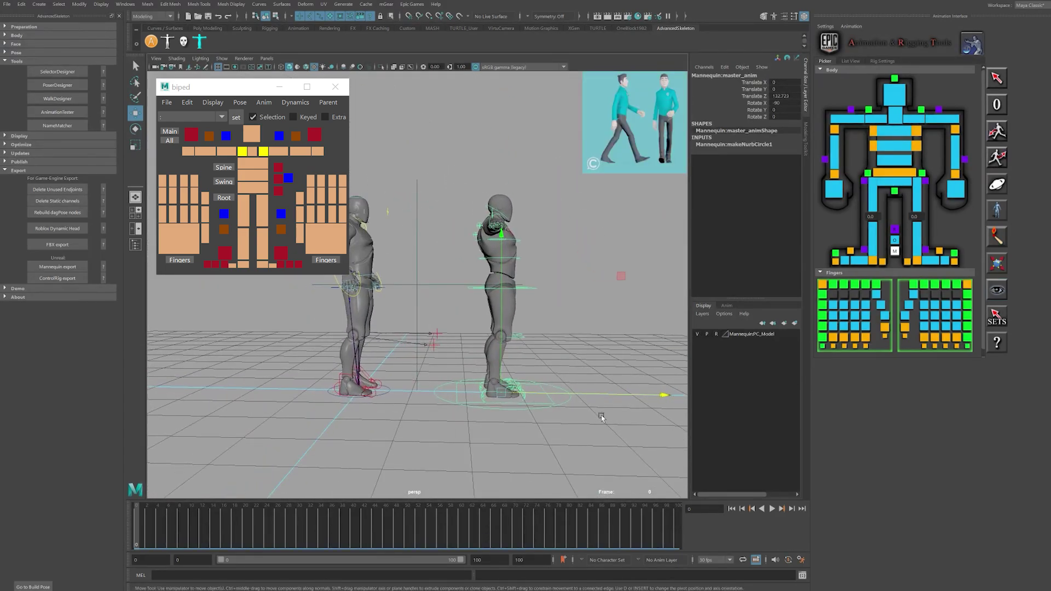
pyautogui.moveTo(595, 396); pyautogui.dragTo(609, 396)
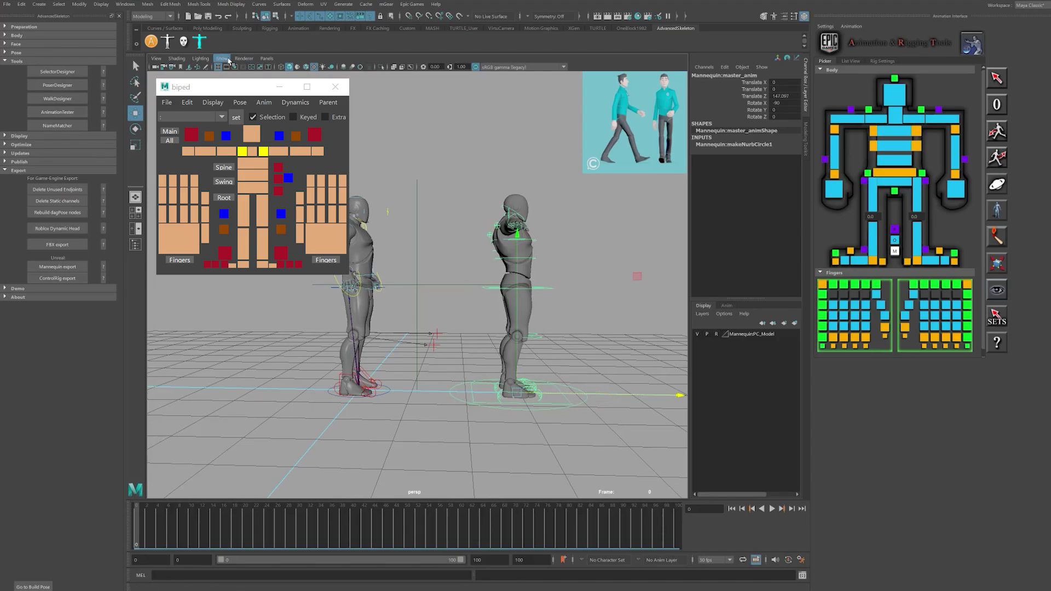
pyautogui.keyDown('alt'); pyautogui.moveTo(613, 321); pyautogui.dragTo(557, 317); pyautogui.keyUp('alt')
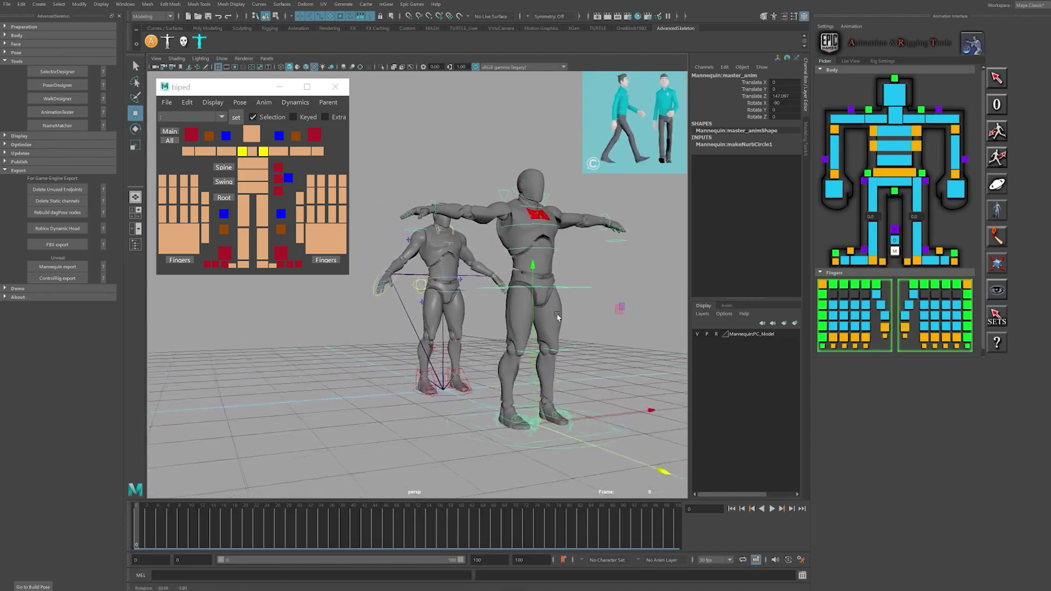
pyautogui.click(609, 271)
pyautogui.keyDown('alt'); pyautogui.moveTo(611, 261); pyautogui.dragTo(602, 262); pyautogui.keyUp('alt')
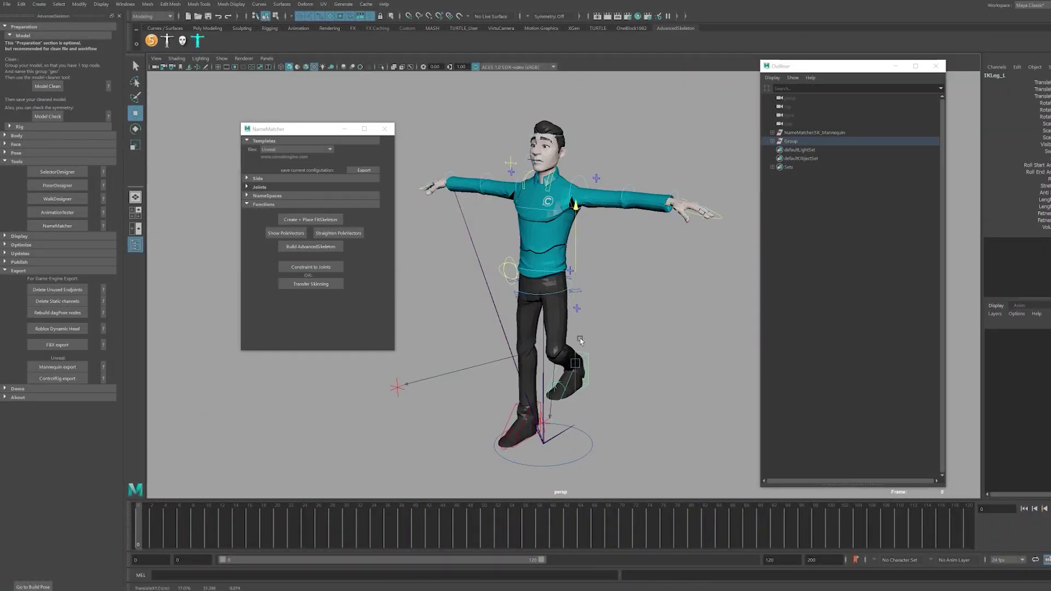
# Try rotating the left shoulder control of the character in the teal shirt, and undo the rotation.
pyautogui.keyDown('alt'); pyautogui.moveTo(614, 250); pyautogui.dragTo(626, 248); pyautogui.keyUp('alt')
pyautogui.click(626, 249)
pyautogui.click(591, 178)
pyautogui.press('e')
pyautogui.moveTo(744, 211); pyautogui.dragTo(731, 257)
pyautogui.hotkey('ctrl', 'z')
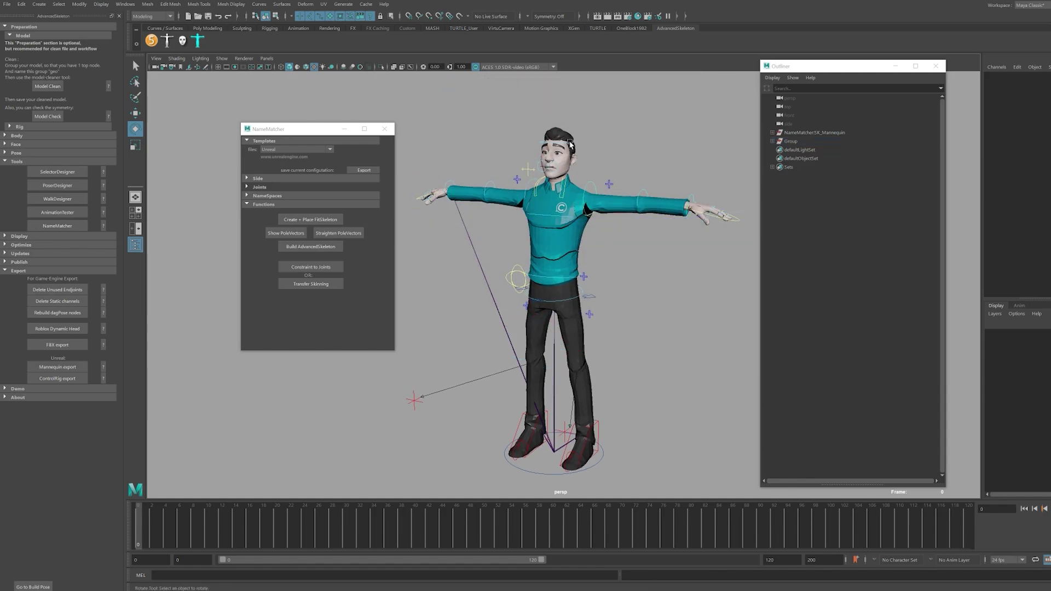
# Try rotating the teal-shirted character's head FK control, undo the rotation and deselect the head.
pyautogui.click(568, 140)
pyautogui.moveTo(568, 139); pyautogui.dragTo(500, 193)
pyautogui.hotkey('ctrl', 'z')
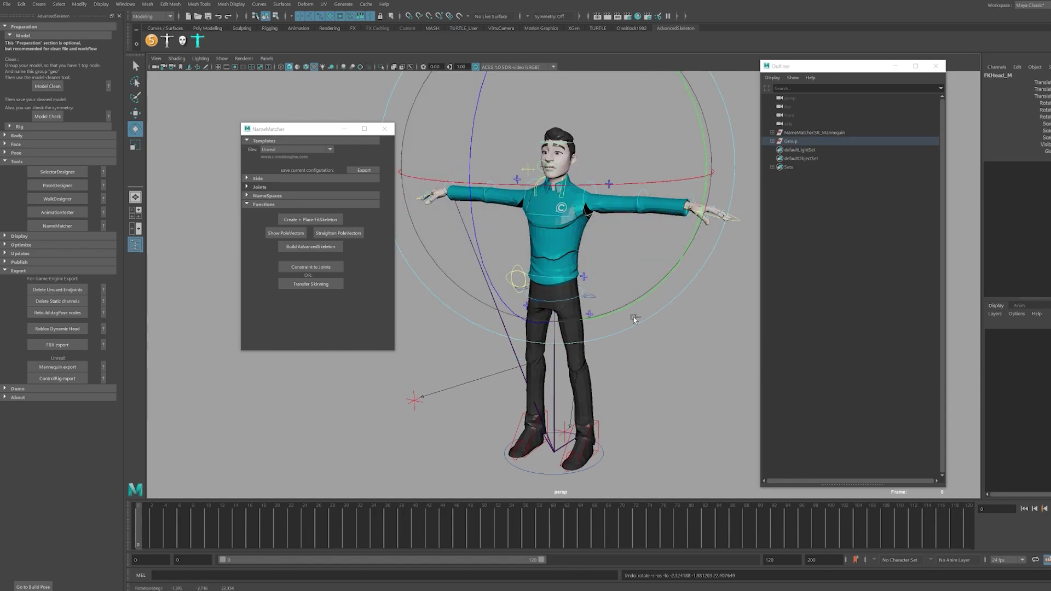
pyautogui.click(681, 366)
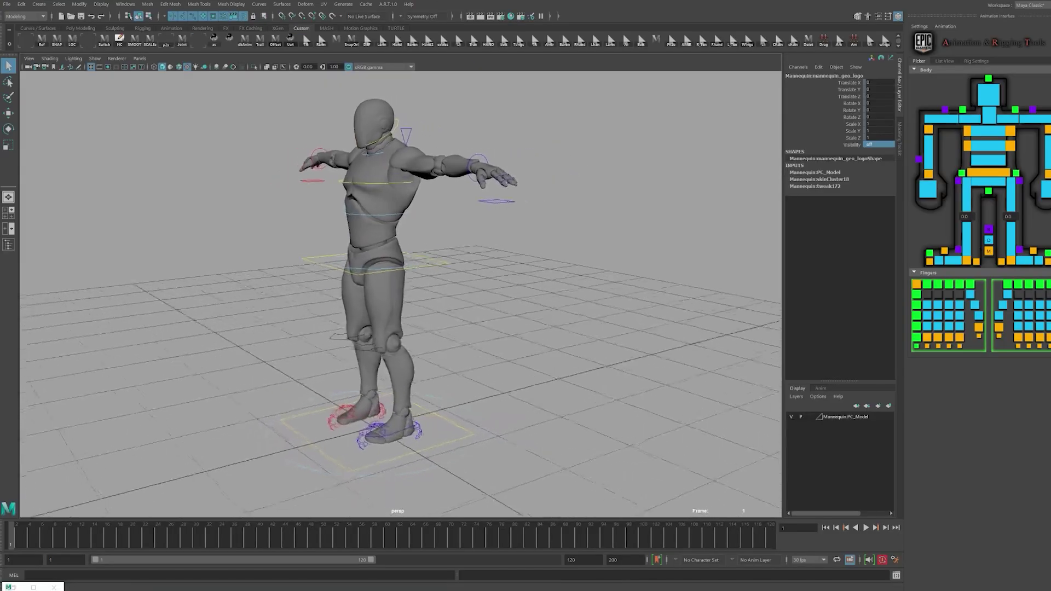
pyautogui.keyDown('alt'); pyautogui.moveTo(493, 285); pyautogui.dragTo(329, 279); pyautogui.keyUp('alt')
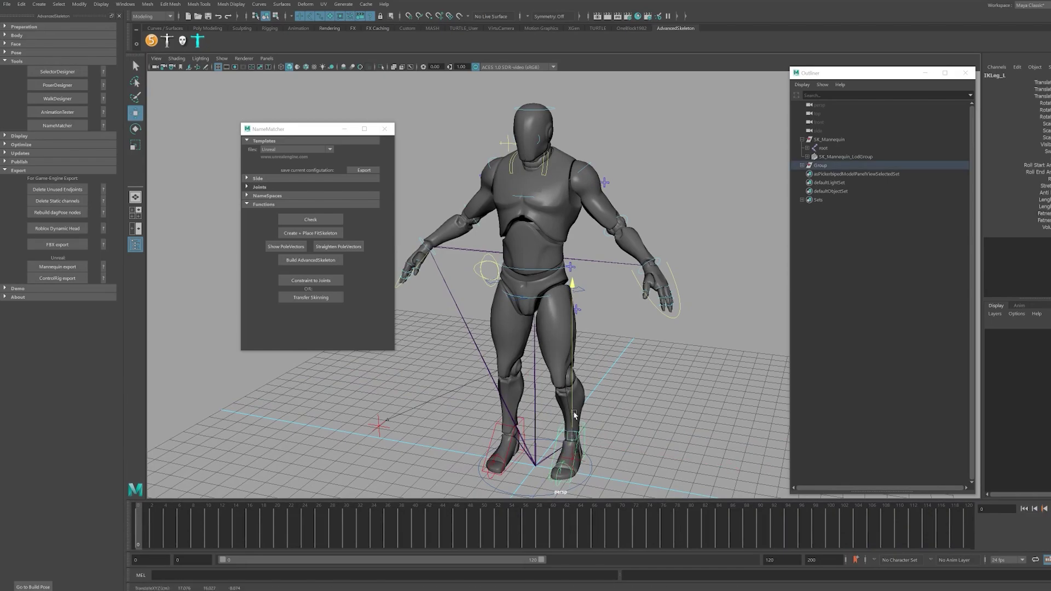
# Try moving the Advanced Skeleton mannequin's pelvis control downward, and undo the move.
pyautogui.click(585, 290)
pyautogui.moveTo(536, 267); pyautogui.dragTo(534, 304)
pyautogui.hotkey('ctrl', 'z')
# Rotate the mannequin's left shoulder FK control.
pyautogui.click(593, 166)
pyautogui.press('e')
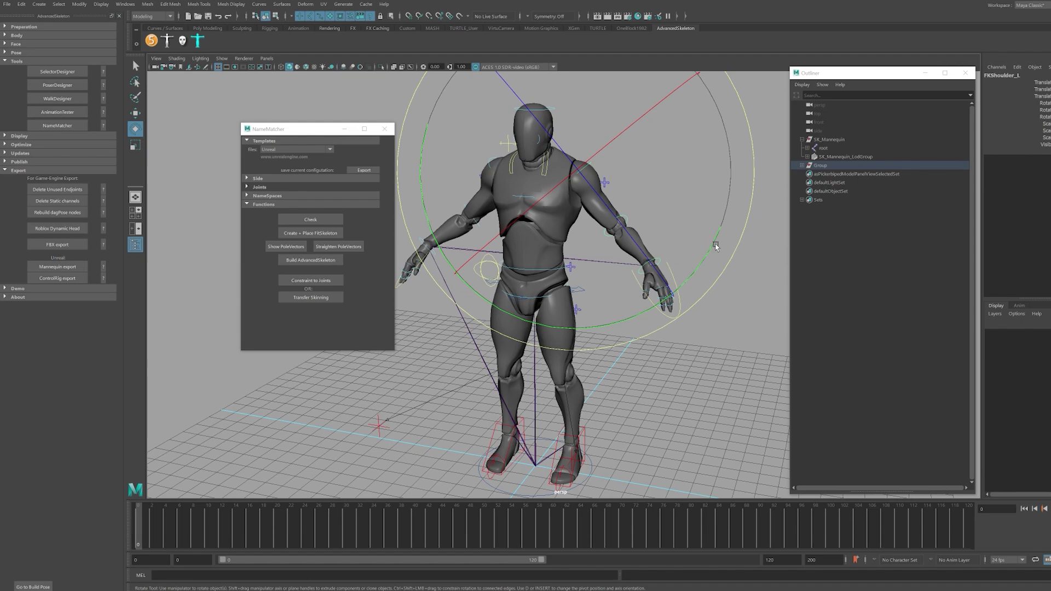
pyautogui.moveTo(716, 242); pyautogui.dragTo(676, 293)
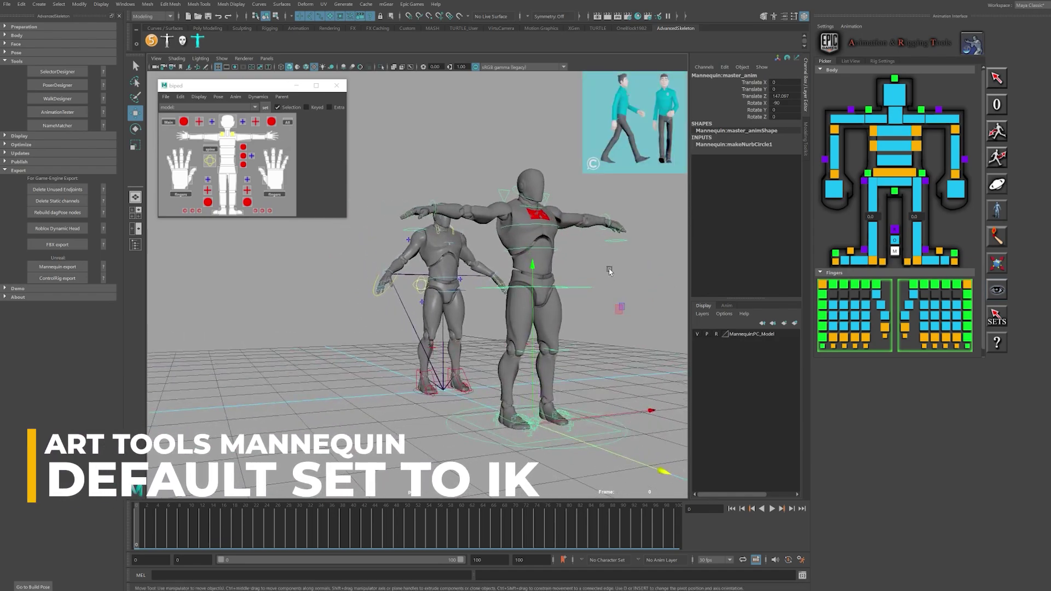
# Switch both arms of the ART mannequin to FK mode, and set the right clavicle to IK mode.
pyautogui.click(609, 270)
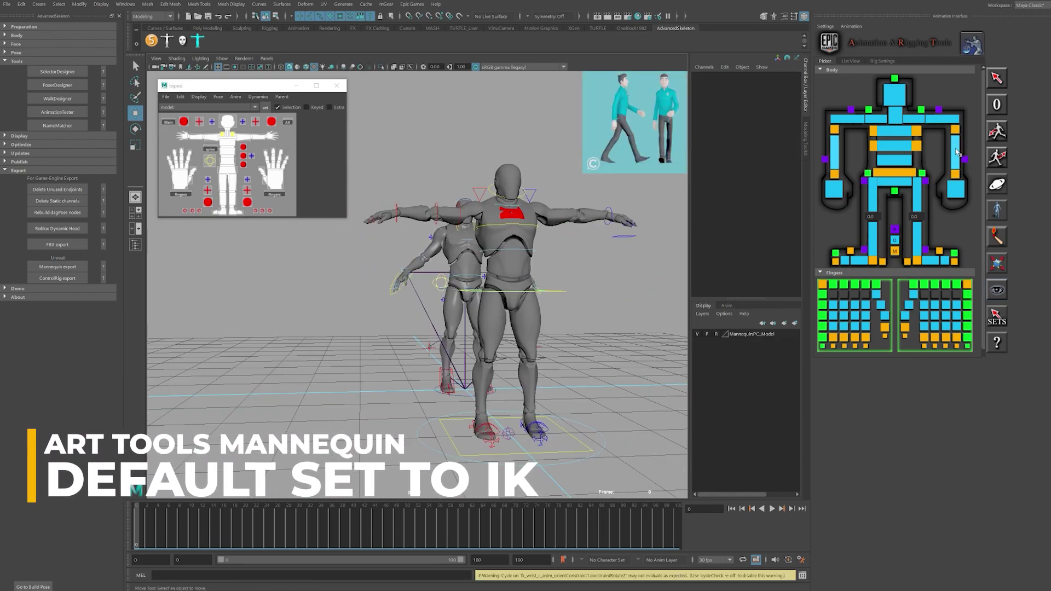
pyautogui.rightClick(956, 152)
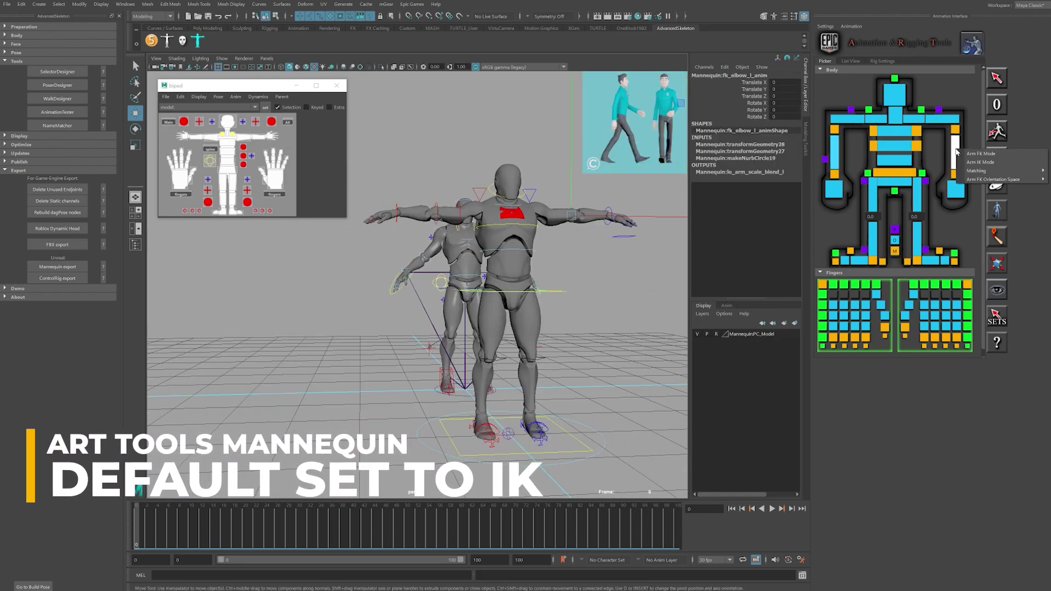
pyautogui.click(981, 153)
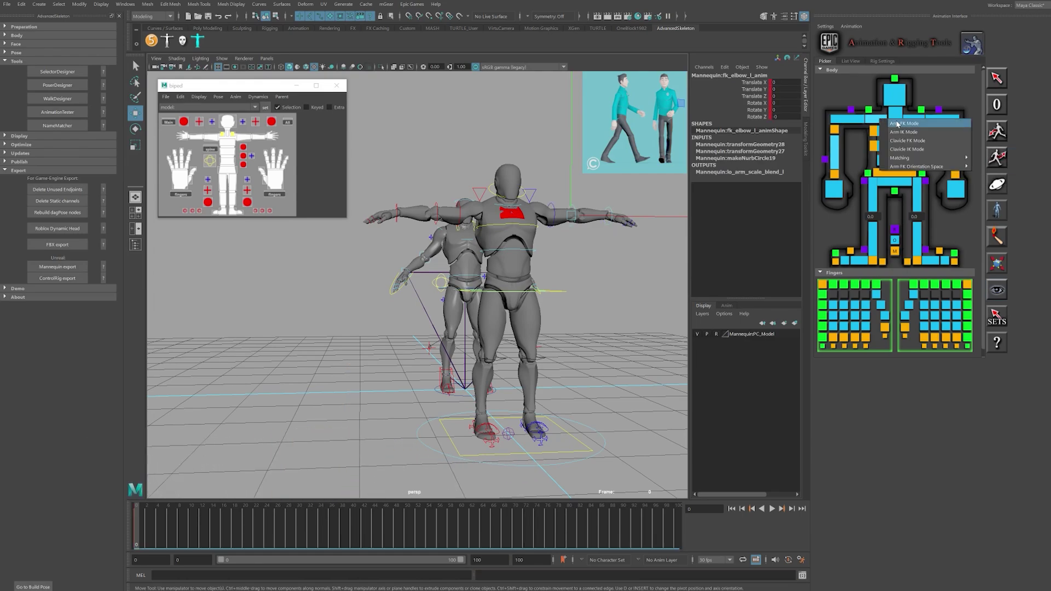
pyautogui.click(897, 124)
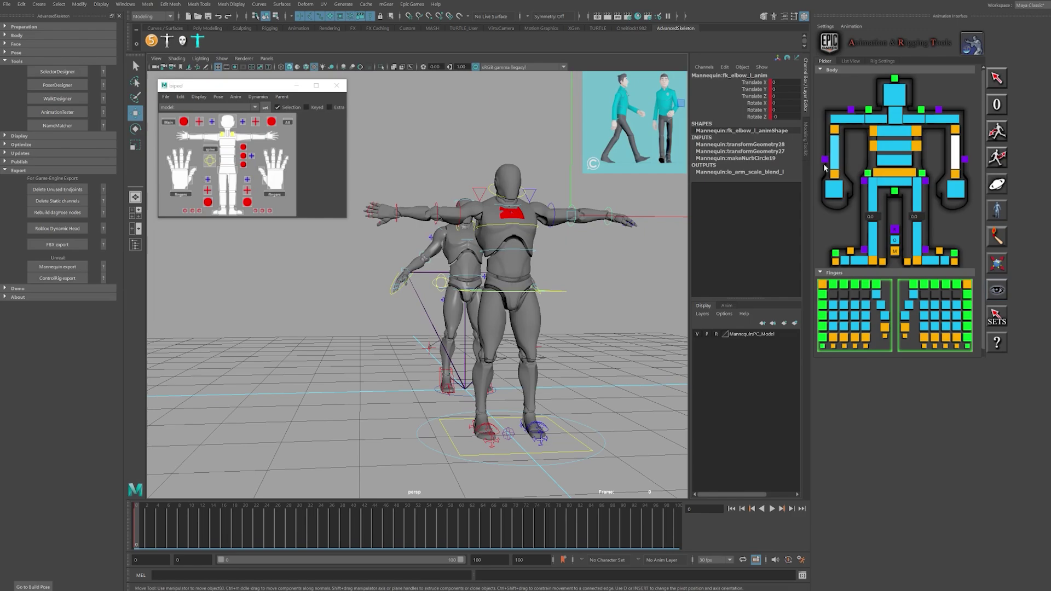
pyautogui.keyDown('alt'); pyautogui.moveTo(635, 273); pyautogui.dragTo(641, 272, button='middle'); pyautogui.keyUp('alt')
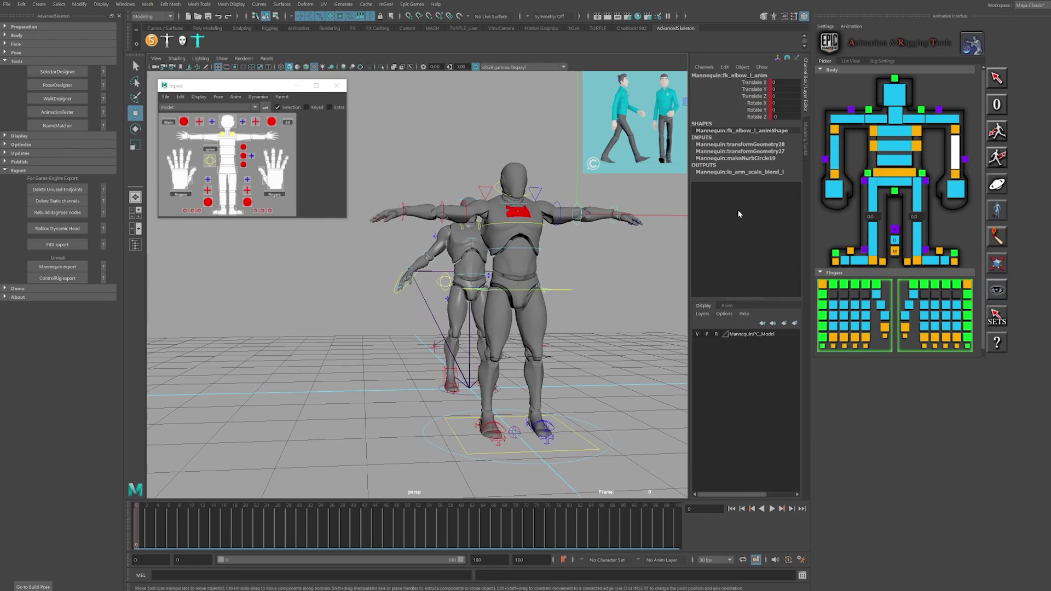
pyautogui.click(875, 120)
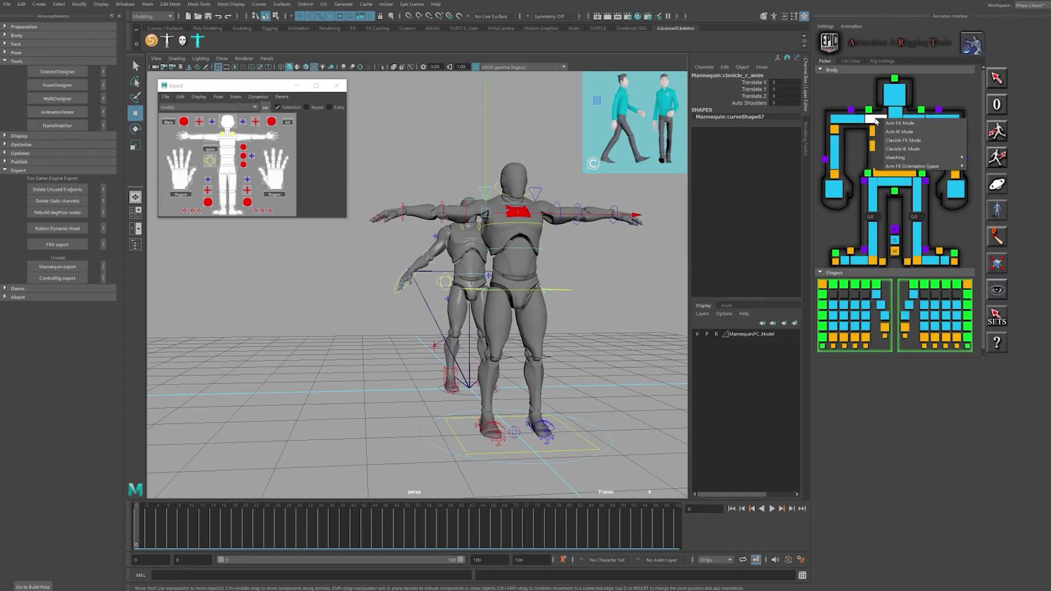
pyautogui.click(916, 147)
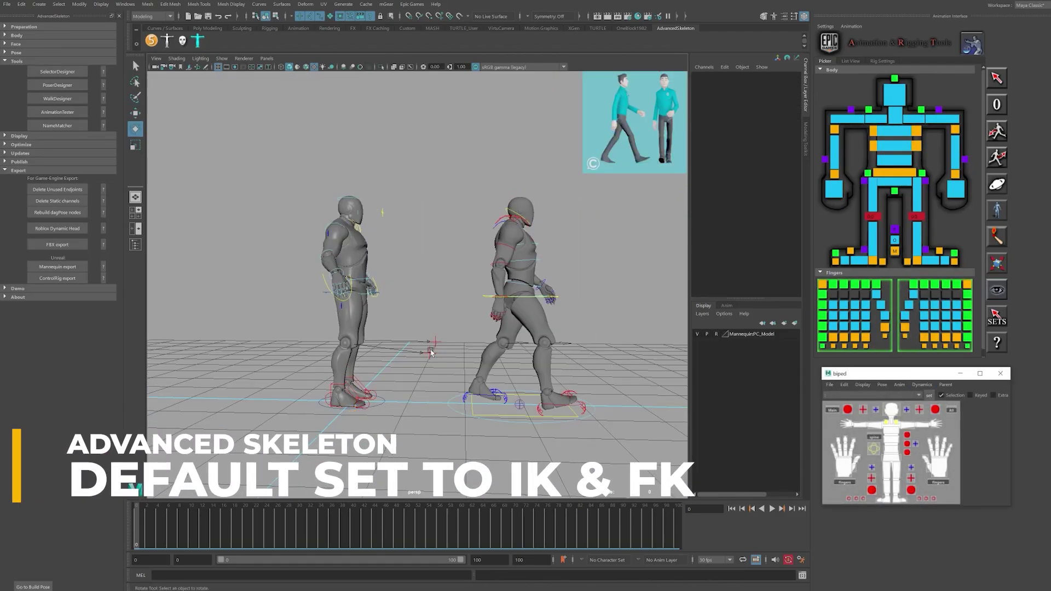
# Select the Advanced Skeleton mannequin's root FK control and try moving it slightly downward.
pyautogui.keyDown('alt'); pyautogui.moveTo(432, 350); pyautogui.dragTo(513, 370, button='right'); pyautogui.keyUp('alt')
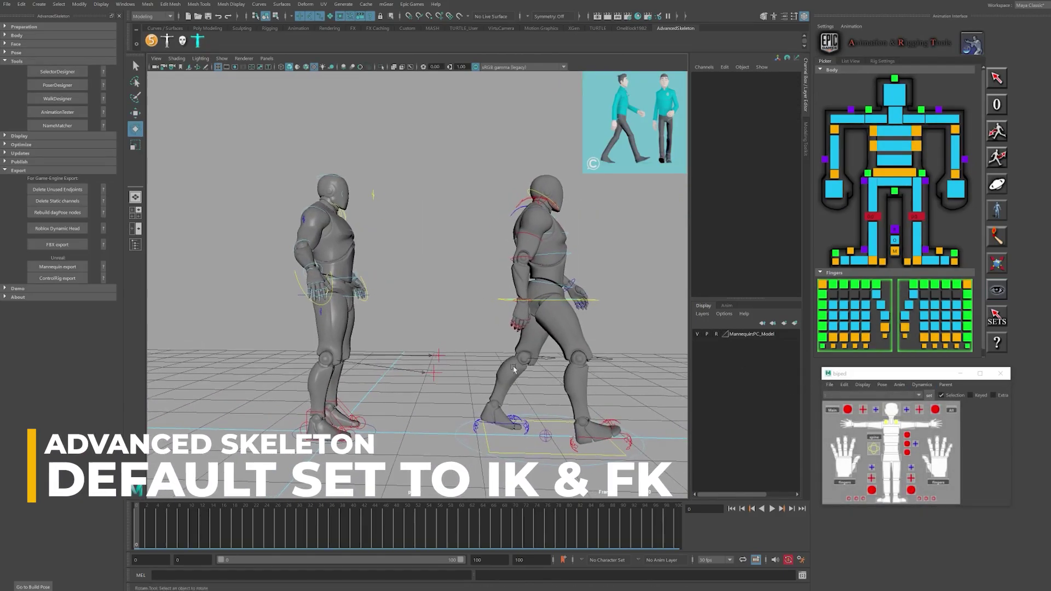
pyautogui.click(894, 452)
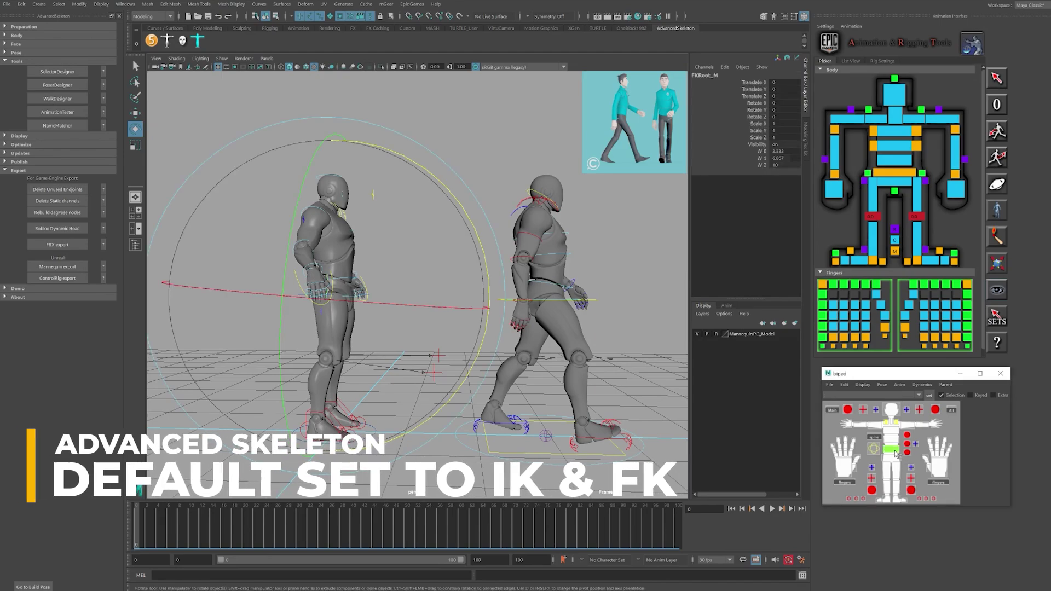
pyautogui.press('w')
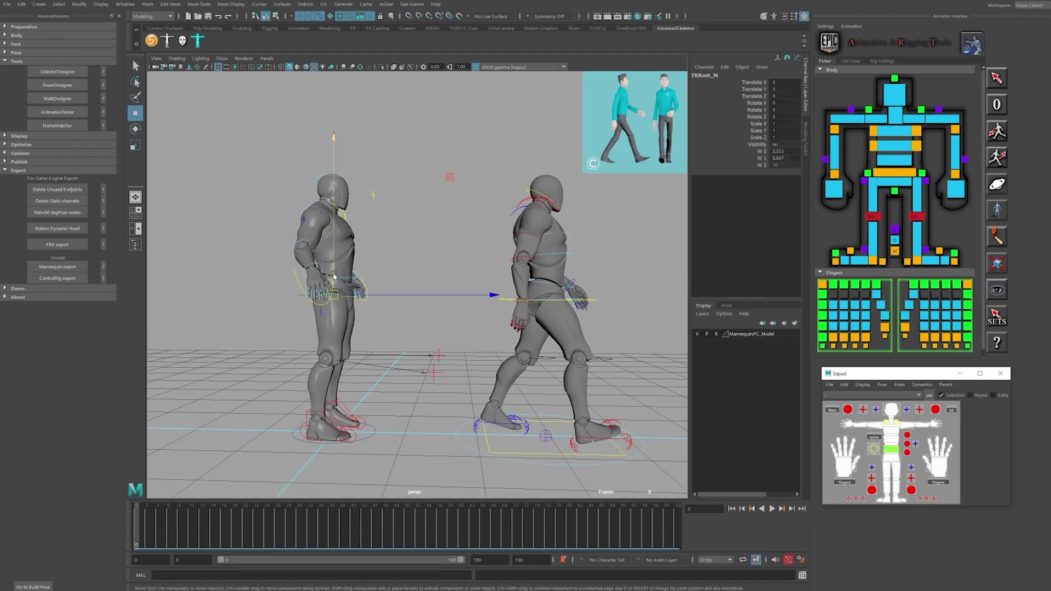
pyautogui.moveTo(333, 261); pyautogui.dragTo(336, 264)
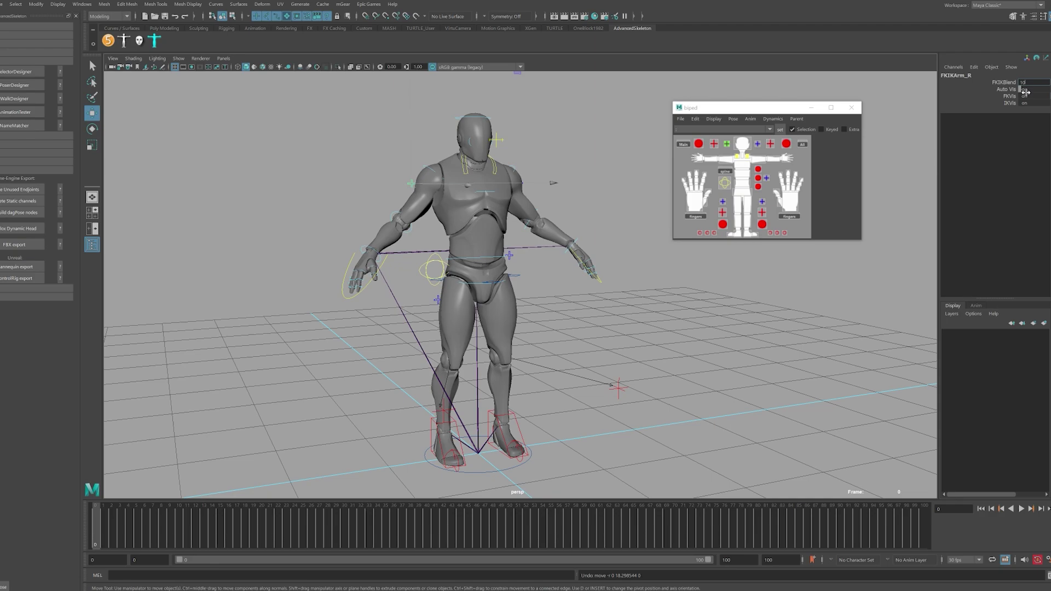
# Select the right arm IK control and move the hand up toward the torso.
pyautogui.click(698, 143)
pyautogui.moveTo(370, 255); pyautogui.dragTo(412, 224)
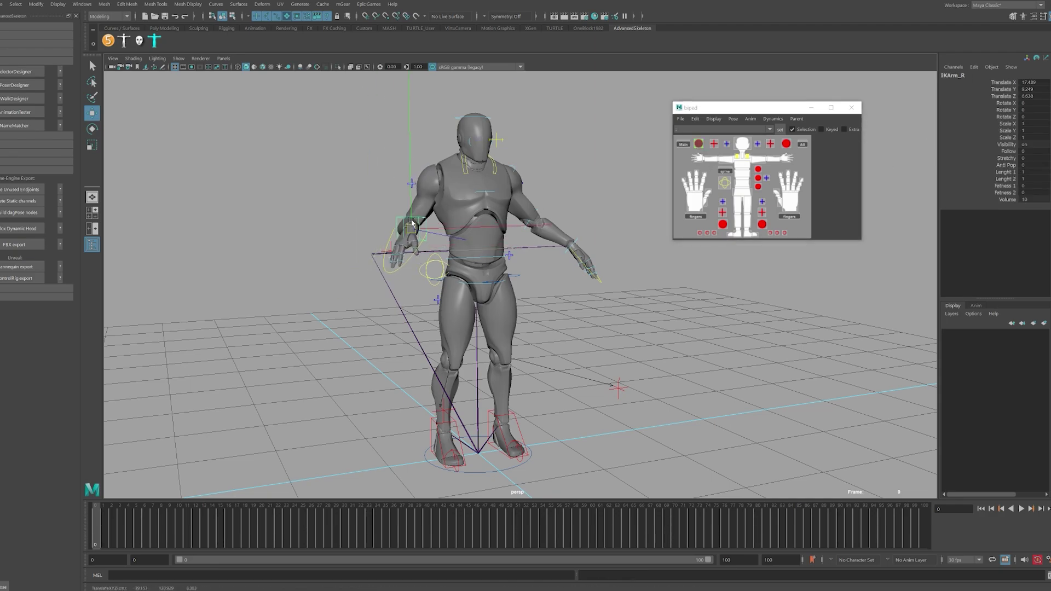
# Switch the Advanced Skeleton mannequin's right arm to FK mode and select its FK arm controls for rotation.
pyautogui.click(410, 185)
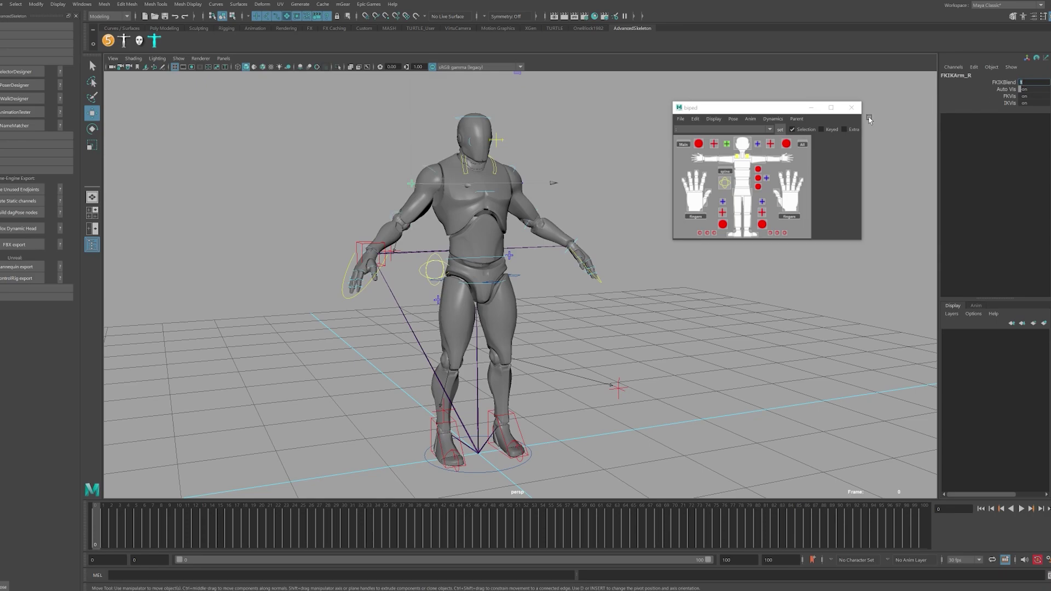
pyautogui.click(714, 162)
pyautogui.press('e')
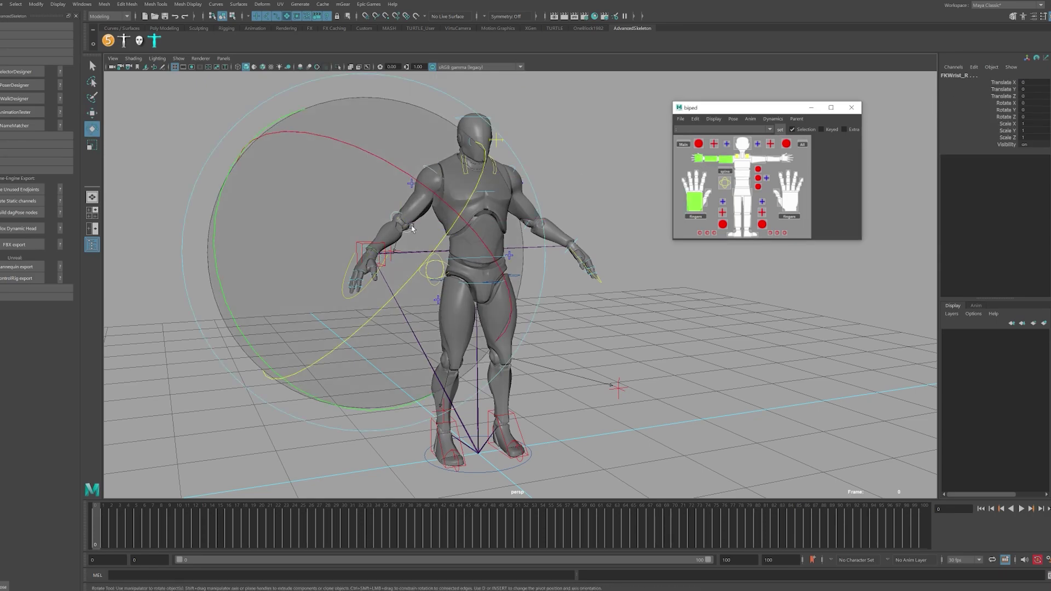
# Add the right scapula control to the selection, try rotating the whole FK arm, and undo the rotation.
pyautogui.keyDown('shift'); pyautogui.click(735, 157); pyautogui.keyUp('shift')
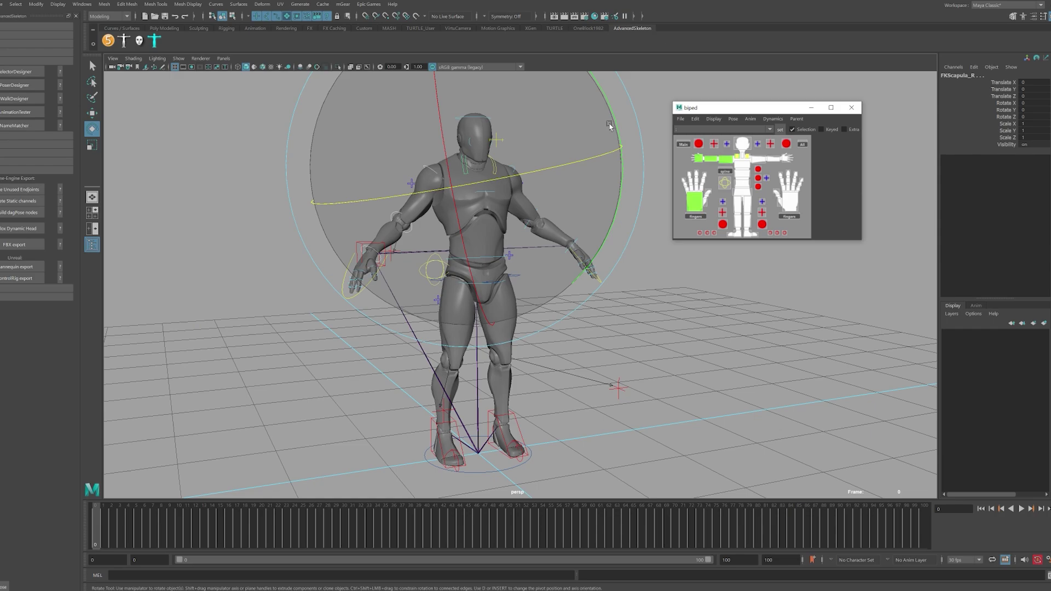
pyautogui.moveTo(607, 120); pyautogui.dragTo(628, 193)
pyautogui.hotkey('ctrl', 'z')
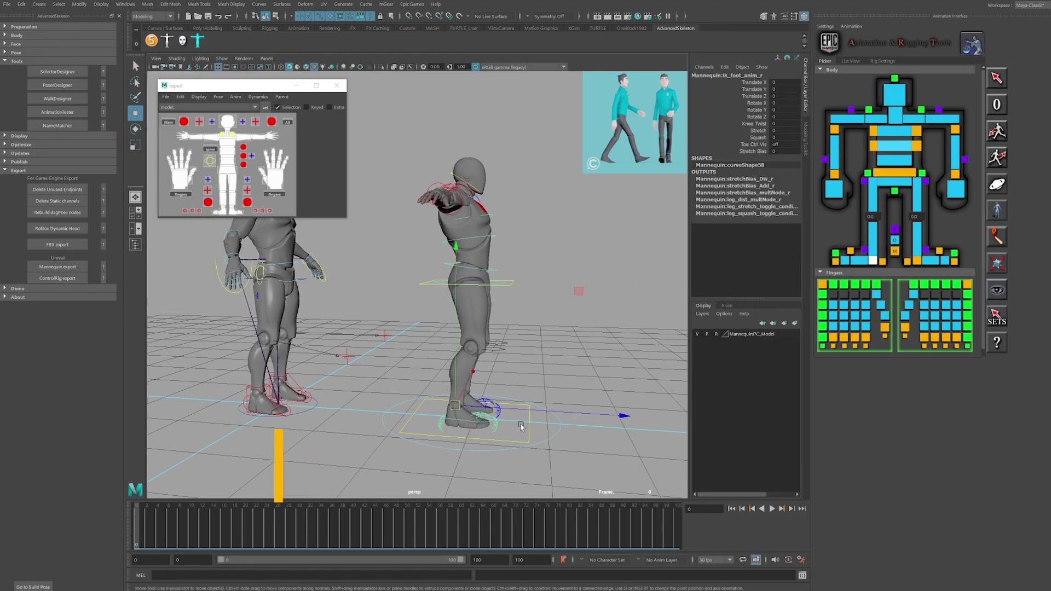
# Move the ART mannequin's left foot IK control back into a stride and lower the body control.
pyautogui.keyDown('alt'); pyautogui.moveTo(573, 412); pyautogui.dragTo(569, 375); pyautogui.keyUp('alt')
pyautogui.press('e')
pyautogui.press('w')
pyautogui.click(491, 398)
pyautogui.moveTo(518, 399); pyautogui.dragTo(484, 398)
pyautogui.click(512, 278)
pyautogui.moveTo(478, 253); pyautogui.dragTo(478, 265)
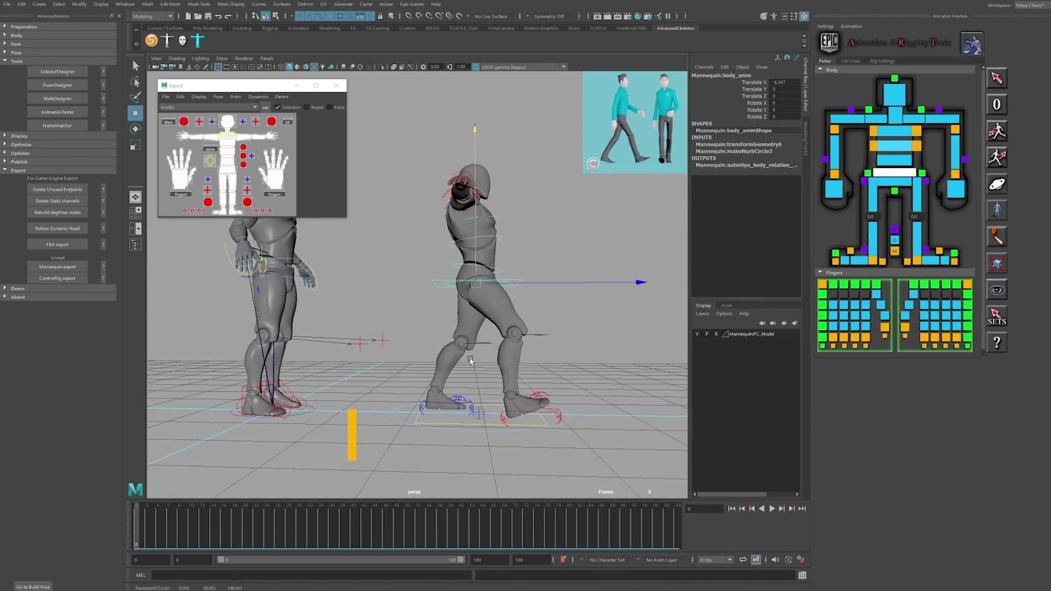
# Rotate the left foot control to raise its heel and shift the foot slightly further back.
pyautogui.click(459, 399)
pyautogui.press('e')
pyautogui.moveTo(553, 317); pyautogui.dragTo(564, 339)
pyautogui.press('w')
pyautogui.click(492, 378)
pyautogui.click(459, 402)
pyautogui.moveTo(502, 391); pyautogui.dragTo(492, 383)
# Nudge the right foot IK control back slightly and raise the body control a little.
pyautogui.click(539, 397)
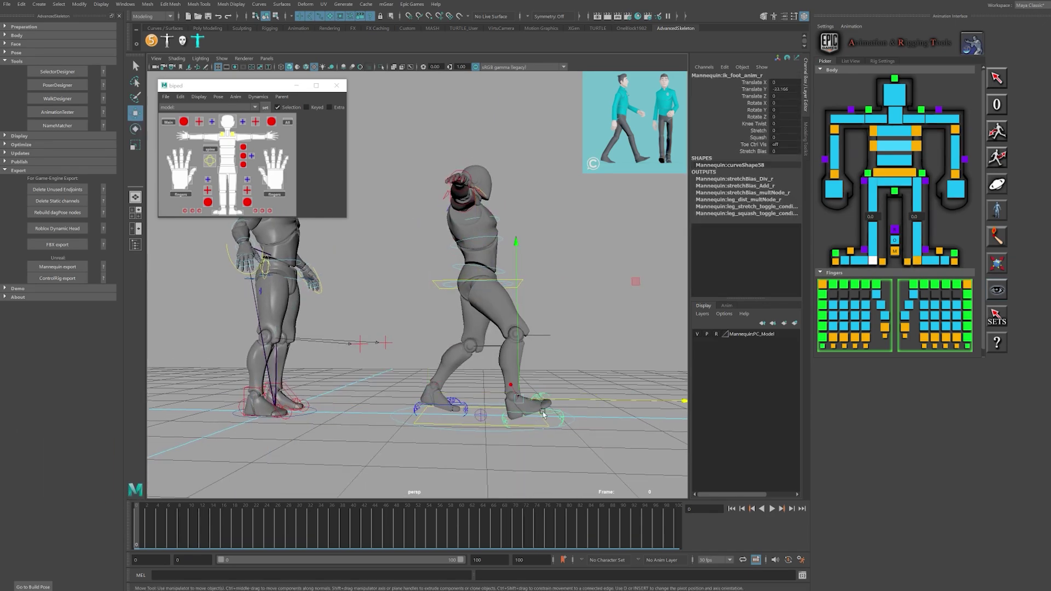
pyautogui.moveTo(564, 399); pyautogui.dragTo(559, 399)
pyautogui.click(512, 281)
pyautogui.moveTo(480, 255); pyautogui.dragTo(481, 251)
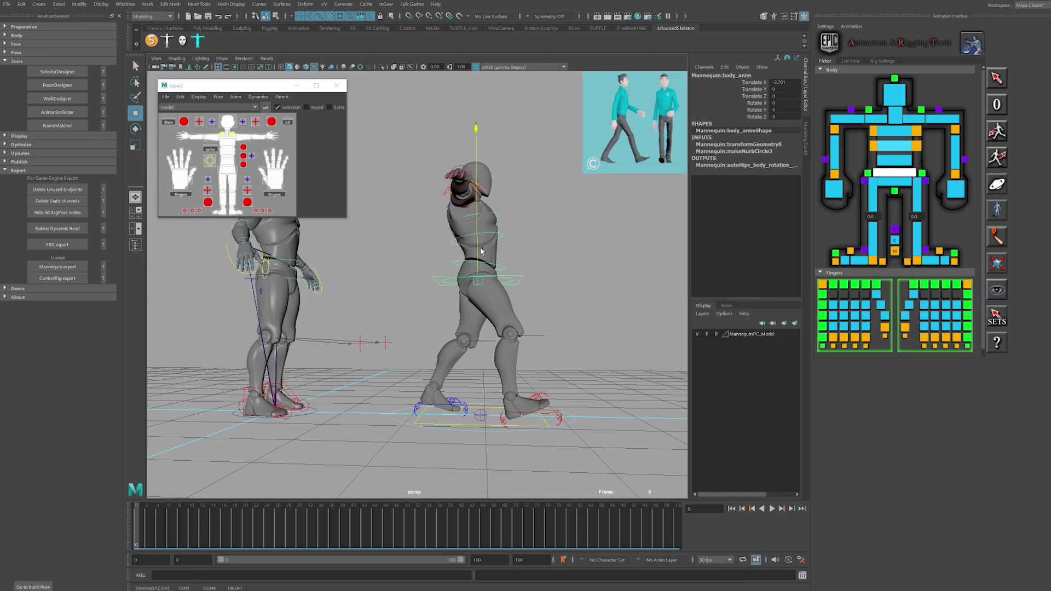
# Adjust the pitch of the ART mannequin's right foot and pick the body and left foot controls for adjustment.
pyautogui.click(560, 417)
pyautogui.press('e')
pyautogui.moveTo(602, 305); pyautogui.dragTo(619, 313)
pyautogui.press('w')
pyautogui.click(569, 301)
pyautogui.click(517, 284)
pyautogui.press('e')
pyautogui.keyDown('alt'); pyautogui.moveTo(548, 361); pyautogui.dragTo(550, 352); pyautogui.keyUp('alt')
pyautogui.click(467, 407)
pyautogui.click(448, 402)
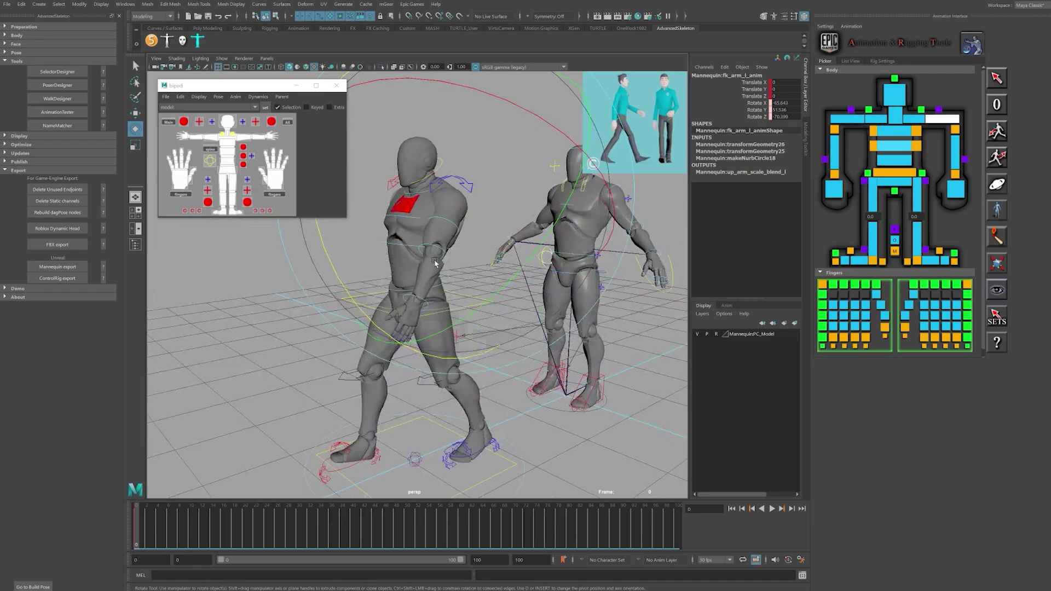
# Rotate the ART mannequin's three spine controls slightly and select its head control.
pyautogui.keyDown('alt'); pyautogui.moveTo(435, 263); pyautogui.dragTo(501, 298); pyautogui.keyUp('alt')
pyautogui.click(475, 289)
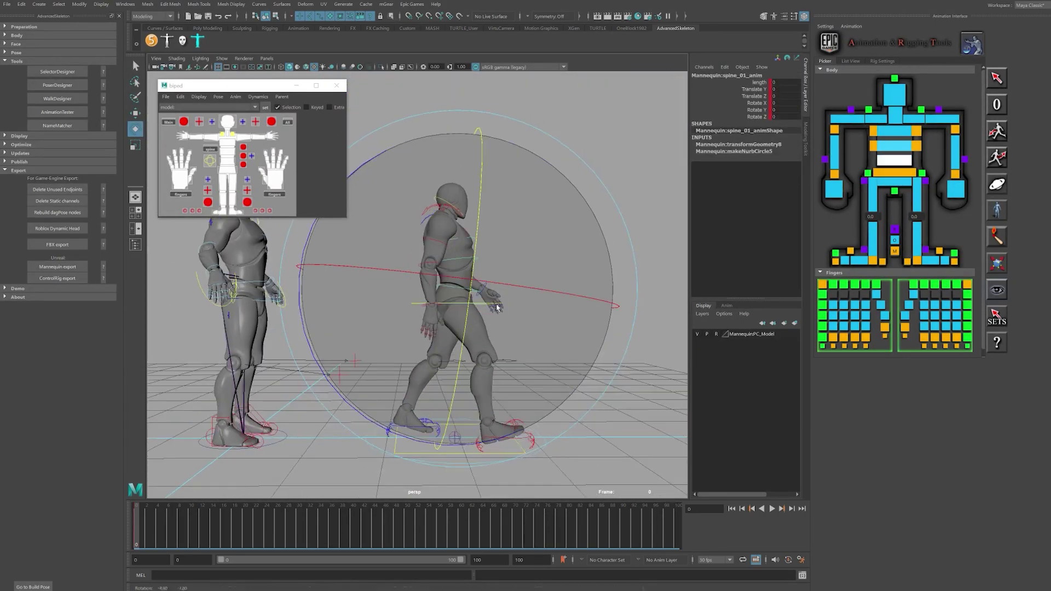
pyautogui.press('w')
pyautogui.click(487, 247)
pyautogui.press('e')
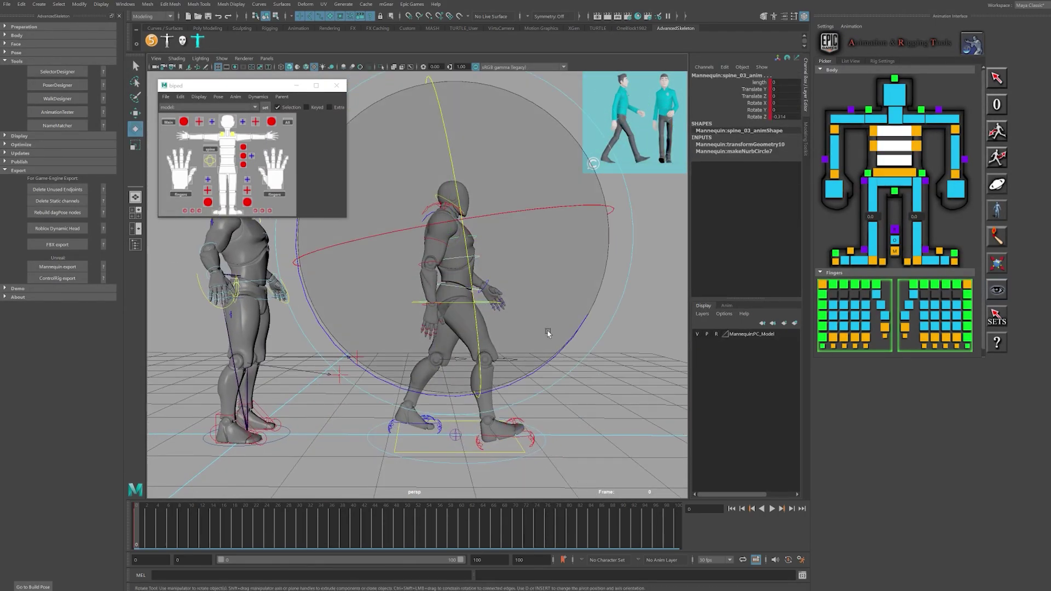
pyautogui.keyDown('alt'); pyautogui.moveTo(546, 361); pyautogui.dragTo(578, 301); pyautogui.keyUp('alt')
pyautogui.click(450, 198)
pyautogui.click(458, 189)
pyautogui.keyDown('alt'); pyautogui.moveTo(581, 312); pyautogui.dragTo(550, 366); pyautogui.keyUp('alt')
# Select the FK controls of the left hand's four fingers and curl them slightly.
pyautogui.moveTo(919, 300); pyautogui.dragTo(961, 331)
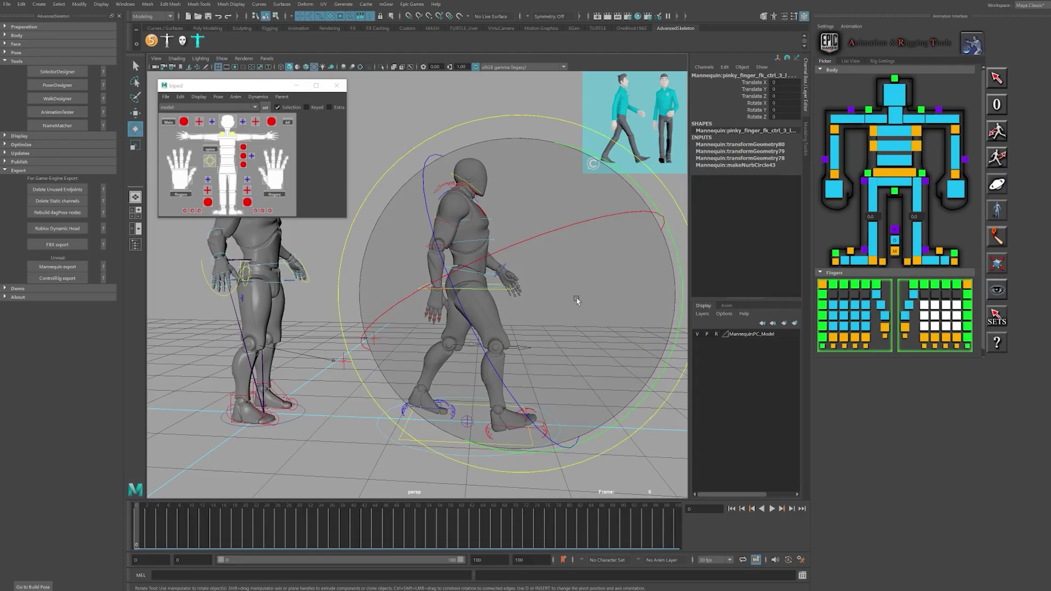
pyautogui.moveTo(535, 418); pyautogui.dragTo(517, 421)
pyautogui.moveTo(553, 350)
pyautogui.keyDown('alt'); pyautogui.mouseDown()
pyautogui.moveTo(469, 342)
pyautogui.moveTo(569, 339)
pyautogui.mouseUp(); pyautogui.keyUp('alt')
# Include the left thumb FK controls in the selection and rotate them to relax the hand pose.
pyautogui.moveTo(900, 290); pyautogui.dragTo(917, 320)
pyautogui.keyDown('alt'); pyautogui.moveTo(596, 303); pyautogui.dragTo(497, 323); pyautogui.keyUp('alt')
pyautogui.moveTo(506, 383); pyautogui.dragTo(586, 350)
pyautogui.rightClick(905, 289)
pyautogui.rightClick(905, 289)
pyautogui.keyDown('alt'); pyautogui.moveTo(520, 306); pyautogui.dragTo(487, 290, button='middle'); pyautogui.keyUp('alt')
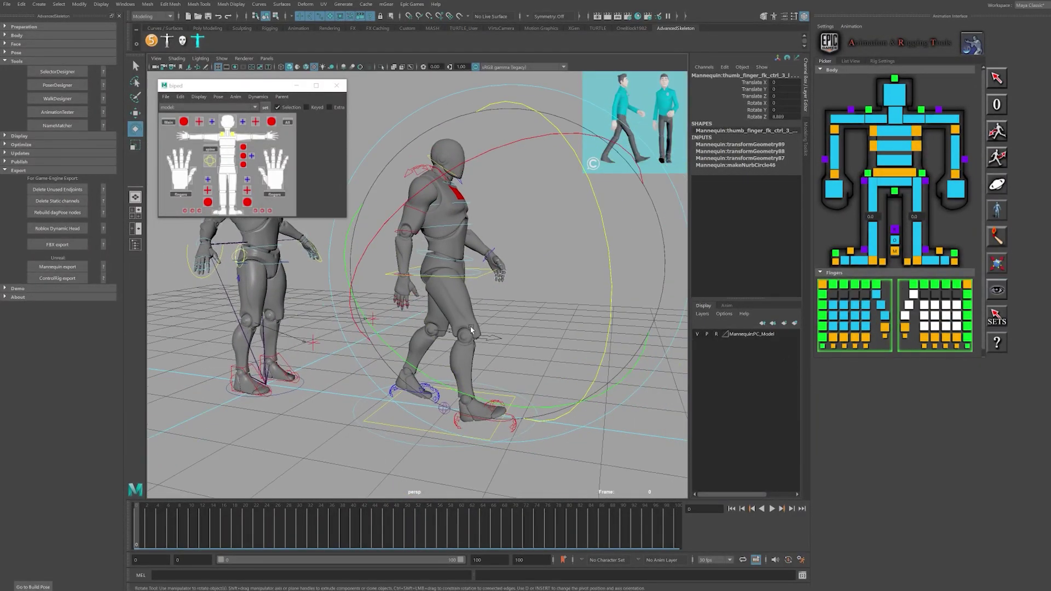
pyautogui.keyDown('alt'); pyautogui.moveTo(487, 290); pyautogui.dragTo(530, 290, button='right'); pyautogui.keyUp('alt')
pyautogui.rightClick(906, 296)
# Set a key on all of the ART mannequin's controls and turn on automatic keyframing.
pyautogui.click(610, 474)
pyautogui.keyDown('alt'); pyautogui.moveTo(611, 474); pyautogui.dragTo(542, 460, button='right'); pyautogui.keyUp('alt')
pyautogui.keyDown('alt'); pyautogui.moveTo(492, 383); pyautogui.dragTo(553, 361); pyautogui.keyUp('alt')
pyautogui.moveTo(372, 148); pyautogui.dragTo(527, 426)
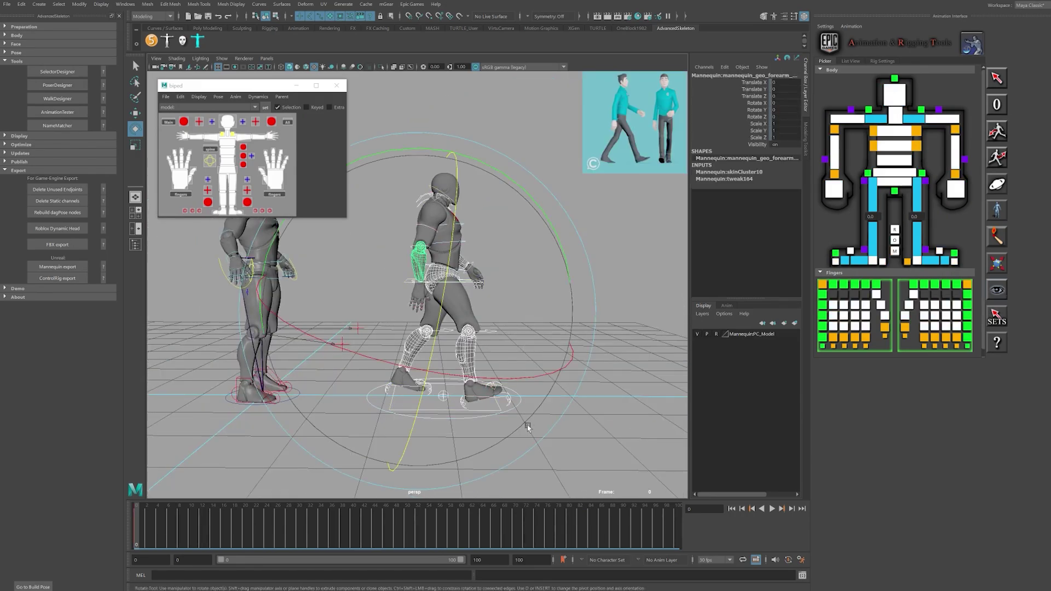
pyautogui.click(652, 261)
pyautogui.moveTo(372, 148); pyautogui.dragTo(549, 422)
pyautogui.press('s')
pyautogui.keyDown('alt'); pyautogui.moveTo(548, 422); pyautogui.dragTo(602, 422, button='right'); pyautogui.keyUp('alt')
pyautogui.click(788, 560)
pyautogui.click(651, 307)
# Copy the left-hand finger keys at frame 0 and paste them onto the right-hand finger controls.
pyautogui.moveTo(898, 280); pyautogui.dragTo(971, 351)
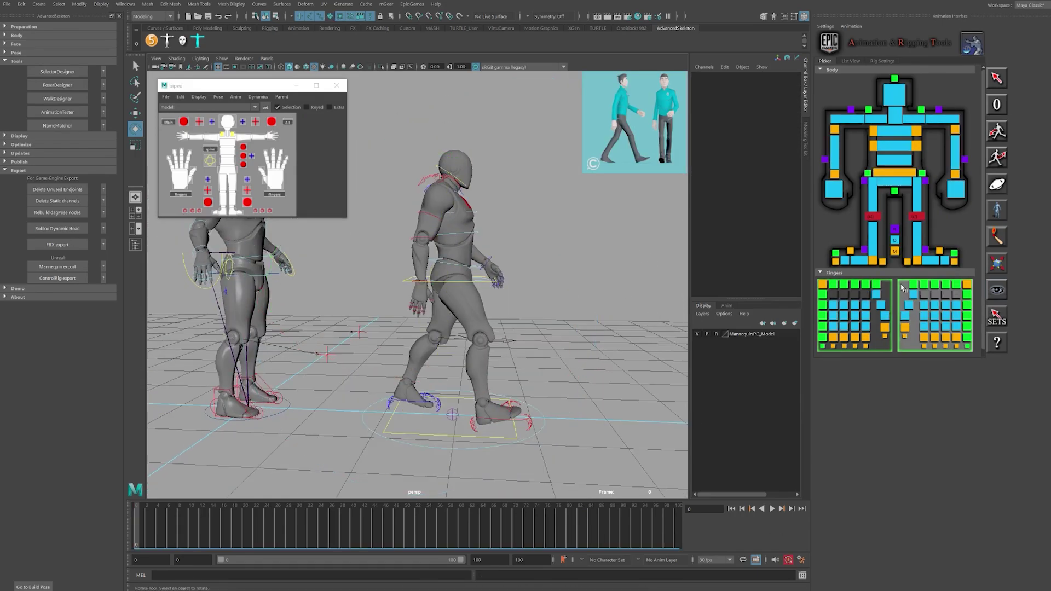
pyautogui.rightClick(144, 530)
pyautogui.click(173, 379)
pyautogui.click(822, 284)
pyautogui.rightClick(145, 523)
pyautogui.moveTo(186, 380)
pyautogui.click(239, 381)
pyautogui.moveTo(596, 329)
pyautogui.keyDown('alt'); pyautogui.mouseDown()
pyautogui.moveTo(626, 322)
pyautogui.moveTo(594, 332)
pyautogui.mouseUp(); pyautogui.keyUp('alt')
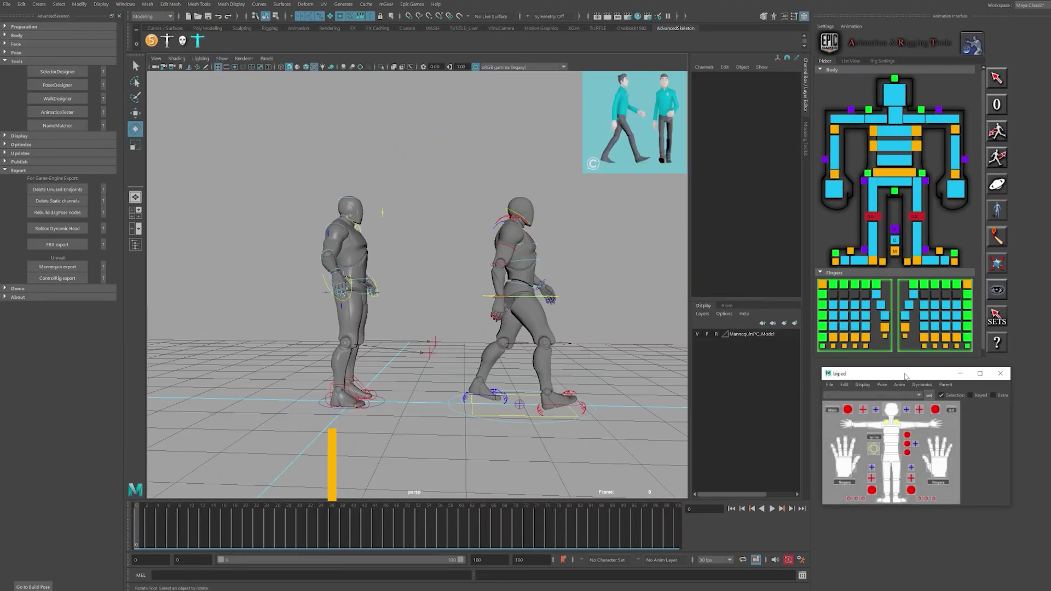
# Move the Advanced Skeleton mannequin's right leg IK control forward and rotate its heel roll control slightly.
pyautogui.keyDown('alt'); pyautogui.moveTo(422, 346); pyautogui.dragTo(468, 363, button='right'); pyautogui.keyUp('alt')
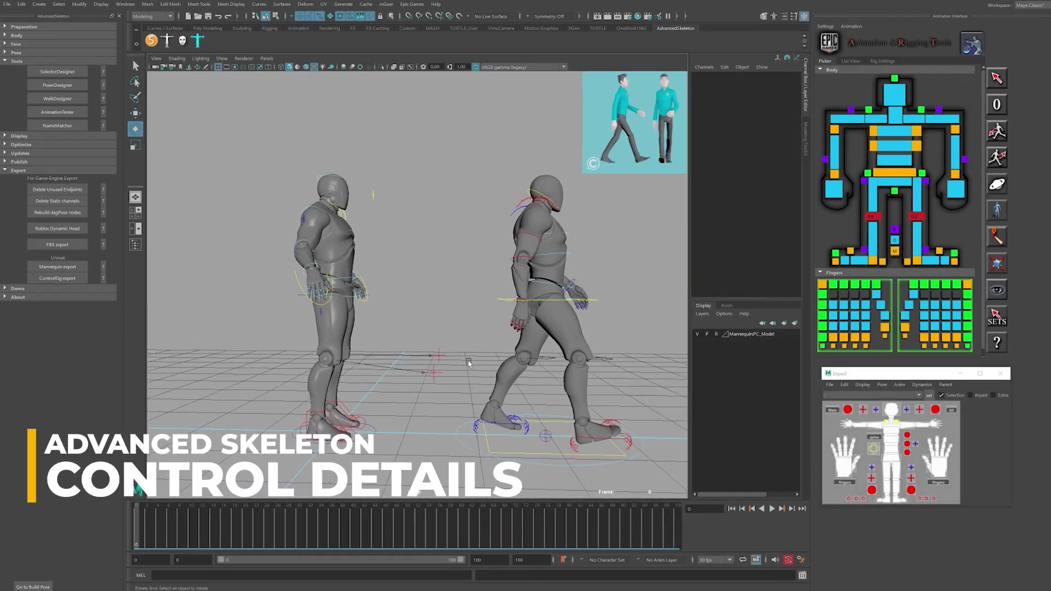
pyautogui.click(896, 454)
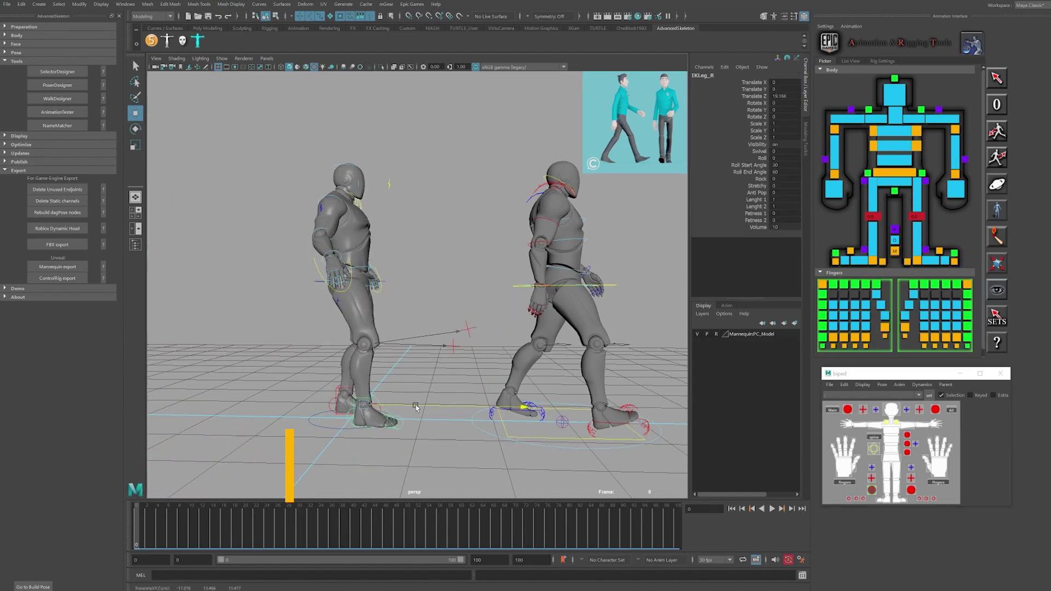
pyautogui.press('e')
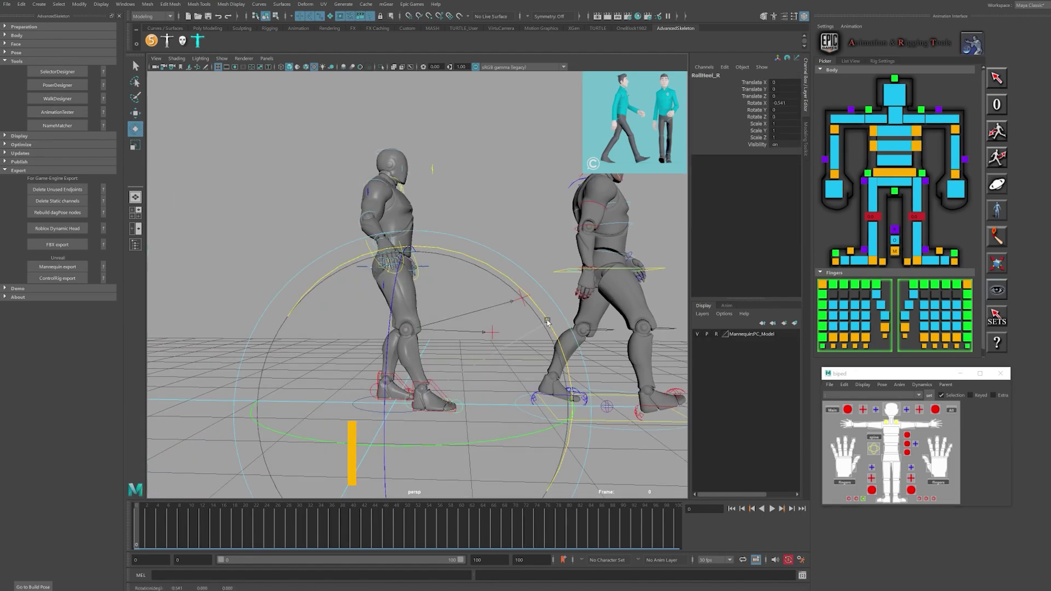
# Move the Advanced Skeleton mannequin's left leg IK control backward to open the stride.
pyautogui.press('w')
pyautogui.moveTo(452, 384); pyautogui.dragTo(440, 384)
pyautogui.keyDown('alt'); pyautogui.moveTo(440, 384); pyautogui.dragTo(421, 379, button='middle'); pyautogui.keyUp('alt')
pyautogui.moveTo(421, 377); pyautogui.dragTo(401, 377)
# Rotate the left toe-end roll control to lift the Advanced Skeleton mannequin's rear heel.
pyautogui.click(359, 390)
pyautogui.press('e')
pyautogui.keyDown('alt'); pyautogui.moveTo(404, 415); pyautogui.dragTo(419, 394, button='middle'); pyautogui.keyUp('alt')
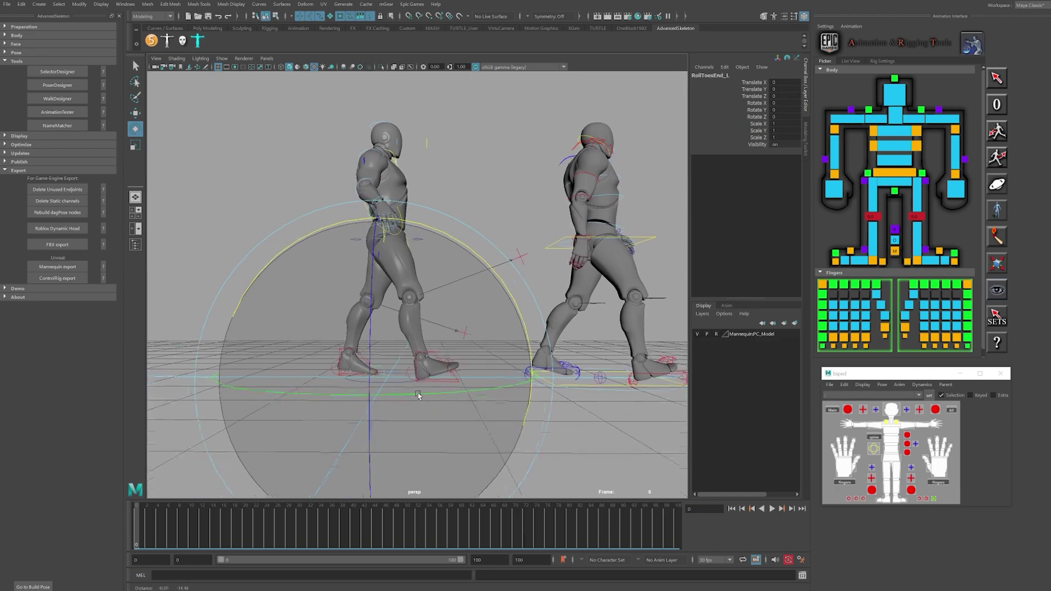
pyautogui.keyDown('alt'); pyautogui.moveTo(419, 394); pyautogui.dragTo(481, 383, button='right'); pyautogui.keyUp('alt')
pyautogui.moveTo(514, 355); pyautogui.dragTo(511, 376)
pyautogui.click(316, 387)
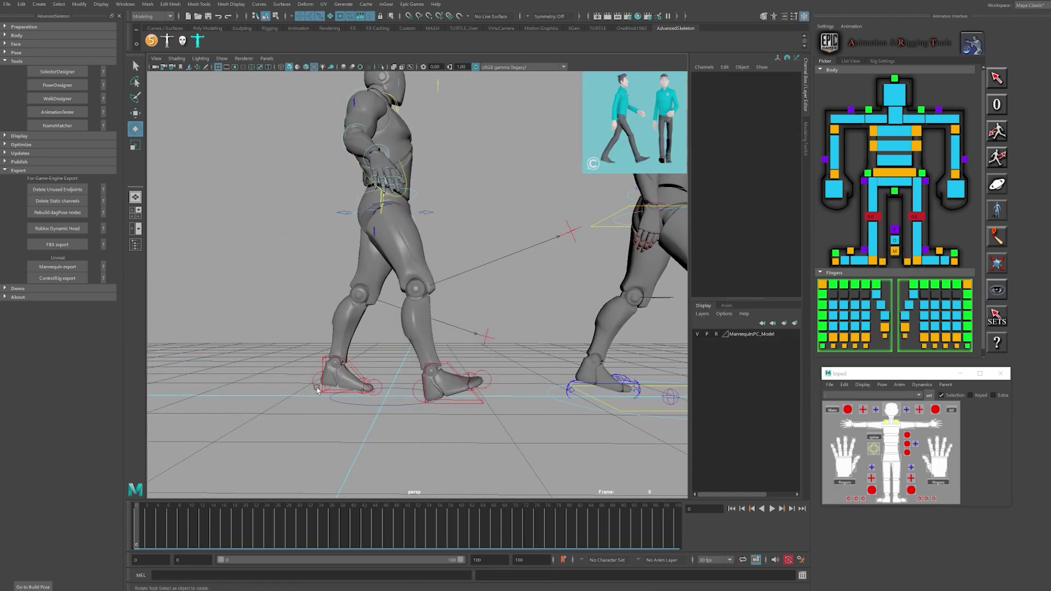
# Move the left leg IK control further back to a Translate Z of about -29 and refine the rear foot's roll.
pyautogui.click(318, 389)
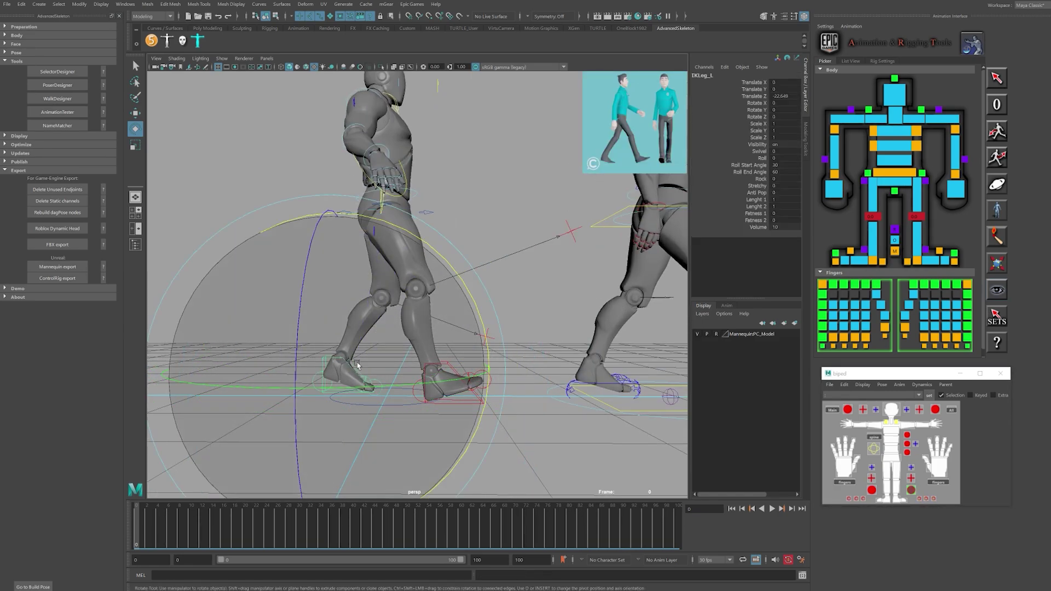
pyautogui.press('w')
pyautogui.scroll(-3, 504, 359)
pyautogui.keyDown('alt'); pyautogui.moveTo(515, 312); pyautogui.dragTo(496, 309, button='middle'); pyautogui.keyUp('alt')
pyautogui.click(356, 356)
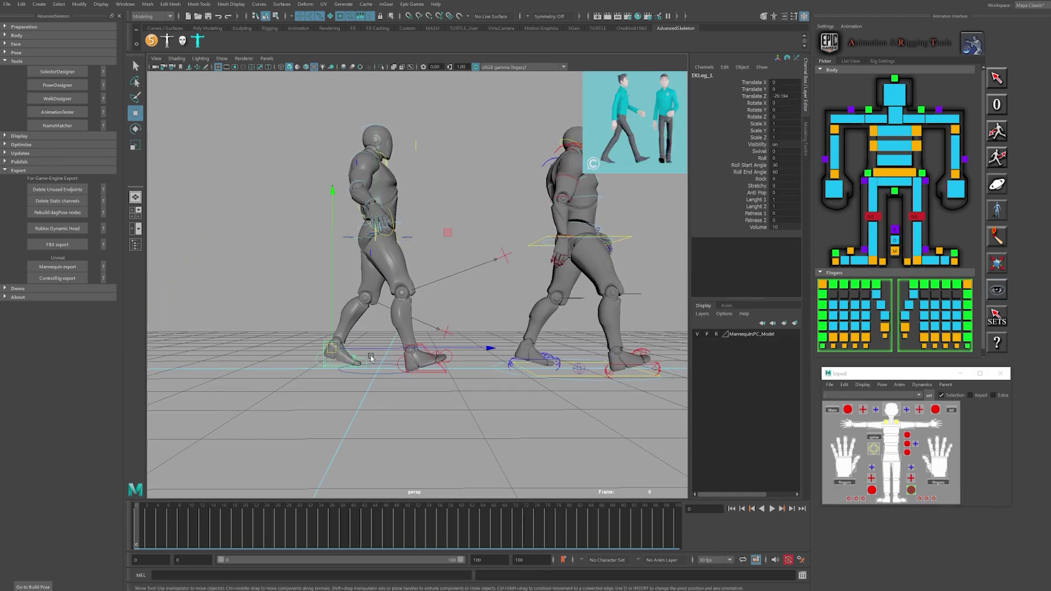
pyautogui.click(361, 360)
pyautogui.press('e')
pyautogui.click(340, 357)
pyautogui.press('w')
pyautogui.keyDown('alt'); pyautogui.moveTo(496, 332); pyautogui.dragTo(484, 326); pyautogui.keyUp('alt')
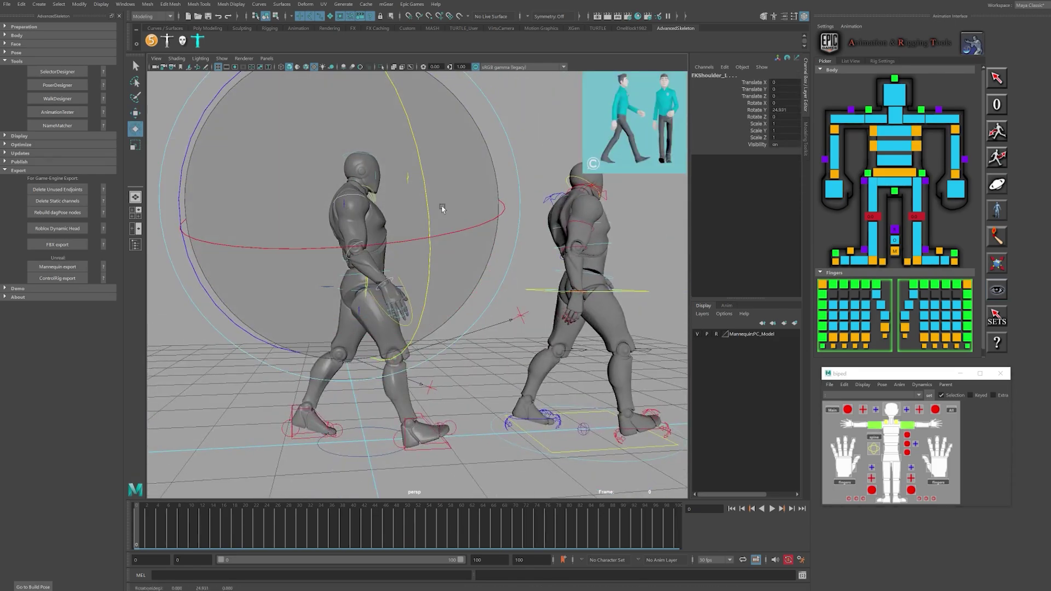
# Adjust the rotation of the Advanced Skeleton mannequin's root and spine FK controls to match the walk pose.
pyautogui.moveTo(537, 278); pyautogui.dragTo(537, 277)
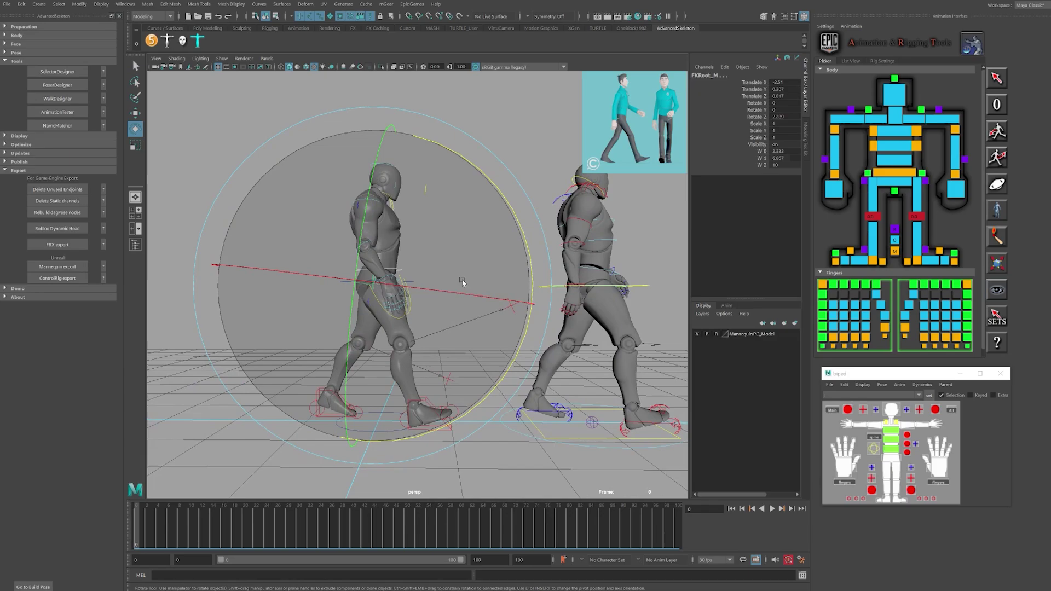
pyautogui.click(406, 285)
pyautogui.keyDown('alt'); pyautogui.moveTo(416, 262); pyautogui.dragTo(405, 240); pyautogui.keyUp('alt')
# Reposition the left leg IK control to a Translate Z of about -33, checking the foot placement from the front.
pyautogui.click(363, 392)
pyautogui.press('w')
pyautogui.keyDown('alt'); pyautogui.moveTo(363, 392); pyautogui.dragTo(306, 391); pyautogui.keyUp('alt')
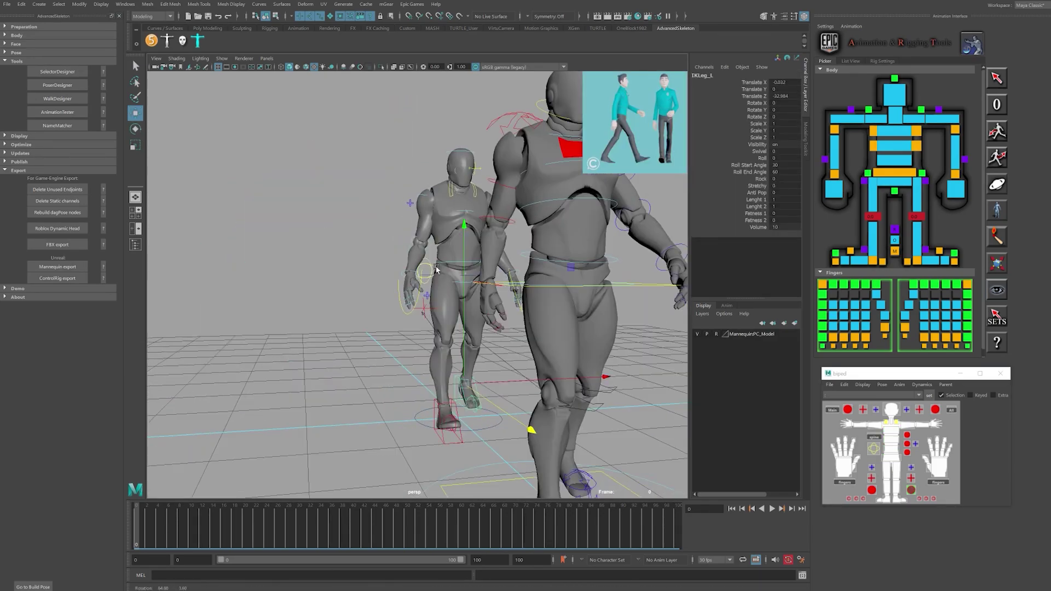
pyautogui.keyDown('alt'); pyautogui.moveTo(384, 328); pyautogui.dragTo(448, 323); pyautogui.keyUp('alt')
# Rotate the Advanced Skeleton mannequin's left shoulder FK control to swing the left arm forward.
pyautogui.click(400, 201)
pyautogui.press('e')
pyautogui.keyDown('alt'); pyautogui.moveTo(504, 300); pyautogui.dragTo(438, 312); pyautogui.keyUp('alt')
pyautogui.click(467, 190)
pyautogui.click(467, 190)
pyautogui.keyDown('alt'); pyautogui.moveTo(306, 383); pyautogui.dragTo(375, 350); pyautogui.keyUp('alt')
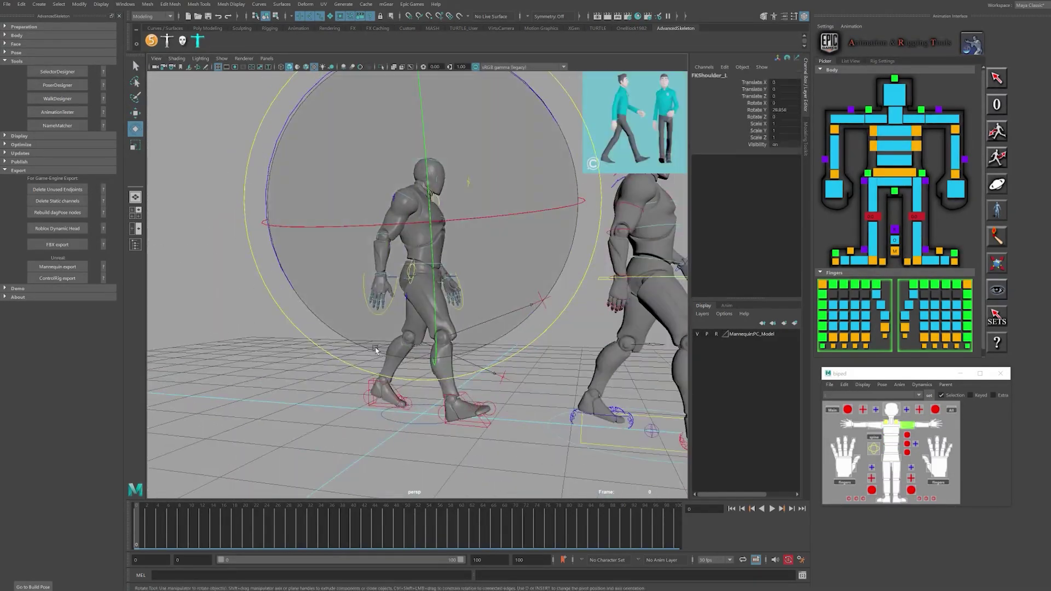
pyautogui.moveTo(673, 208)
pyautogui.keyDown('alt'); pyautogui.mouseDown()
pyautogui.moveTo(589, 244)
pyautogui.moveTo(673, 213)
pyautogui.mouseUp(); pyautogui.keyUp('alt')
pyautogui.keyDown('alt'); pyautogui.moveTo(493, 250); pyautogui.dragTo(437, 250, button='right'); pyautogui.keyUp('alt')
pyautogui.keyDown('alt'); pyautogui.moveTo(437, 249); pyautogui.dragTo(350, 257); pyautogui.keyUp('alt')
pyautogui.keyDown('alt'); pyautogui.moveTo(542, 264); pyautogui.dragTo(607, 273); pyautogui.keyUp('alt')
pyautogui.moveTo(509, 93); pyautogui.dragTo(427, 164)
pyautogui.keyDown('alt'); pyautogui.moveTo(493, 350); pyautogui.dragTo(532, 325); pyautogui.keyUp('alt')
pyautogui.click(532, 325)
# Set the index, middle, ring, pinky and thumb curl of the left hand to 1.8.
pyautogui.keyDown('alt'); pyautogui.moveTo(531, 325); pyautogui.dragTo(574, 325, button='right'); pyautogui.keyUp('alt')
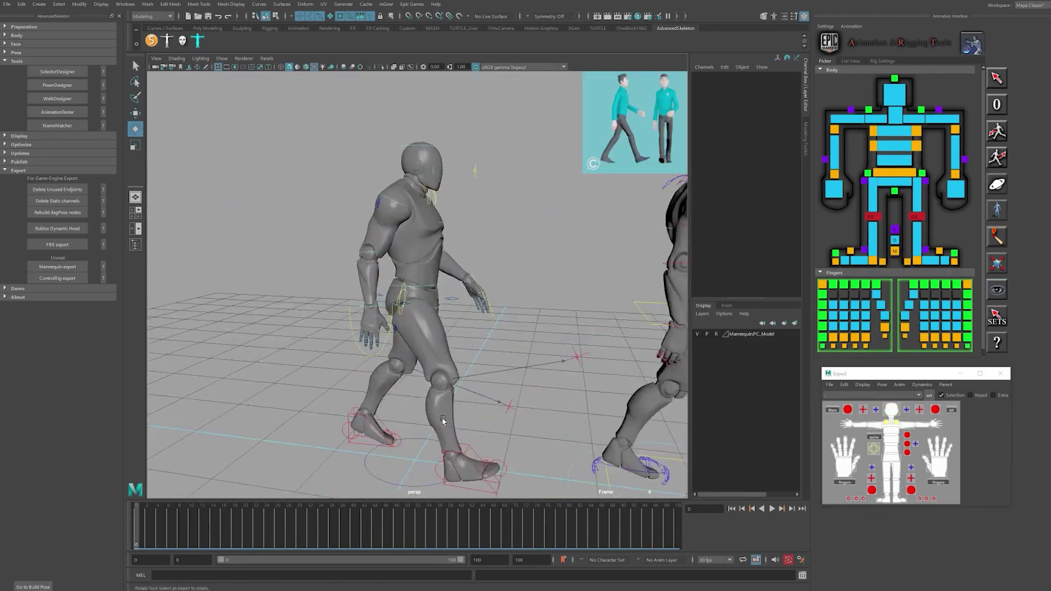
pyautogui.keyDown('alt'); pyautogui.moveTo(575, 325); pyautogui.dragTo(575, 277, button='middle'); pyautogui.keyUp('alt')
pyautogui.click(944, 473)
pyautogui.press('w')
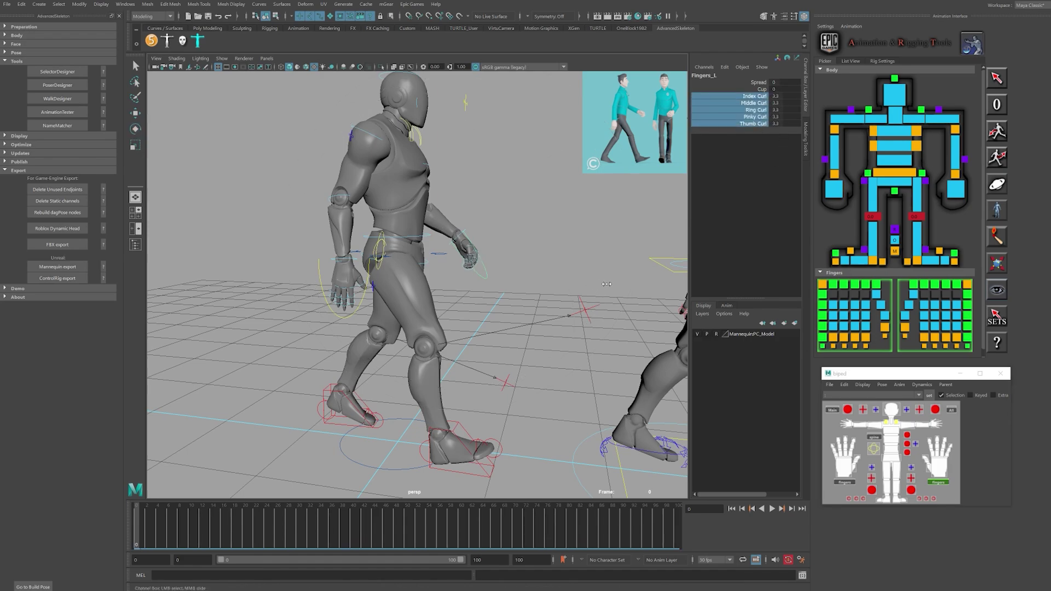
pyautogui.moveTo(601, 285); pyautogui.dragTo(598, 285, button='middle')
pyautogui.keyDown('alt'); pyautogui.moveTo(599, 285); pyautogui.dragTo(523, 289); pyautogui.keyUp('alt')
pyautogui.keyDown('alt'); pyautogui.moveTo(522, 289); pyautogui.dragTo(597, 302, button='right'); pyautogui.keyUp('alt')
pyautogui.moveTo(597, 302); pyautogui.dragTo(586, 302, button='middle')
pyautogui.keyDown('alt'); pyautogui.moveTo(510, 301); pyautogui.dragTo(557, 305); pyautogui.keyUp('alt')
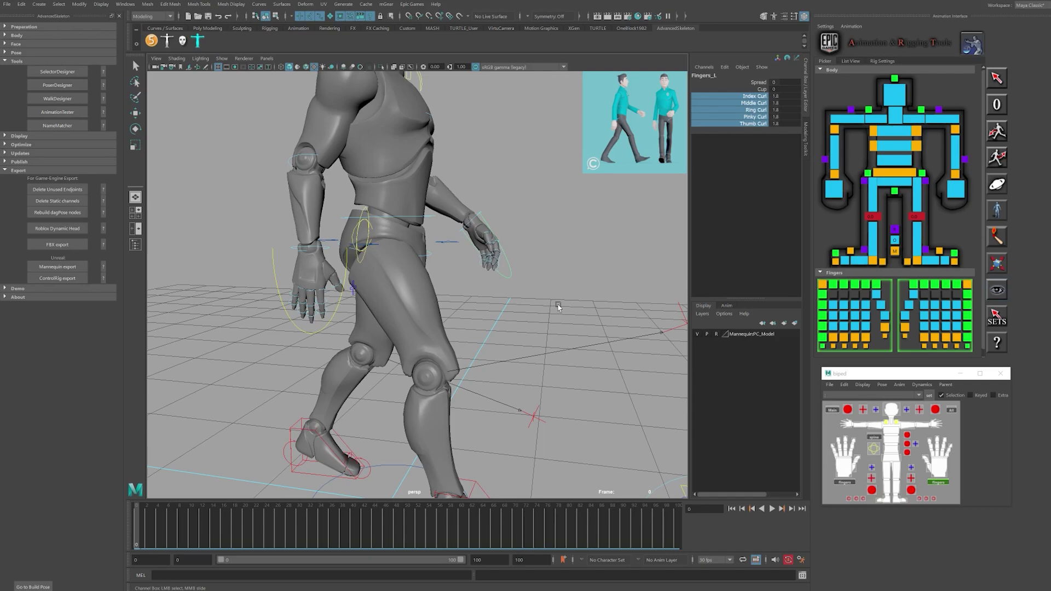
# Copy the left finger control's key at frame 0 and paste it onto the right finger control.
pyautogui.rightClick(141, 540)
pyautogui.click(178, 389)
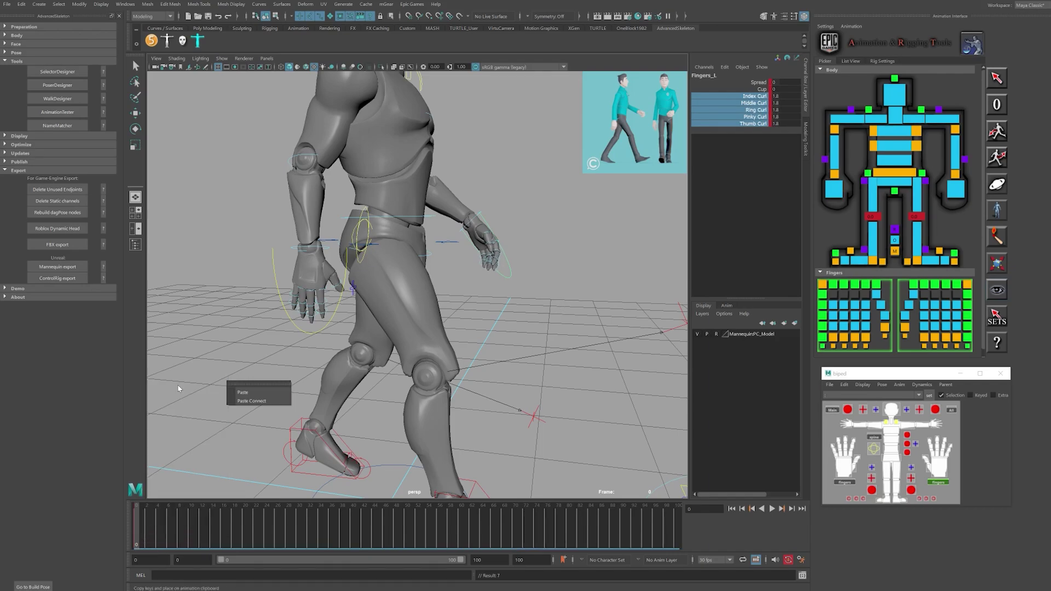
pyautogui.click(846, 482)
pyautogui.rightClick(149, 546)
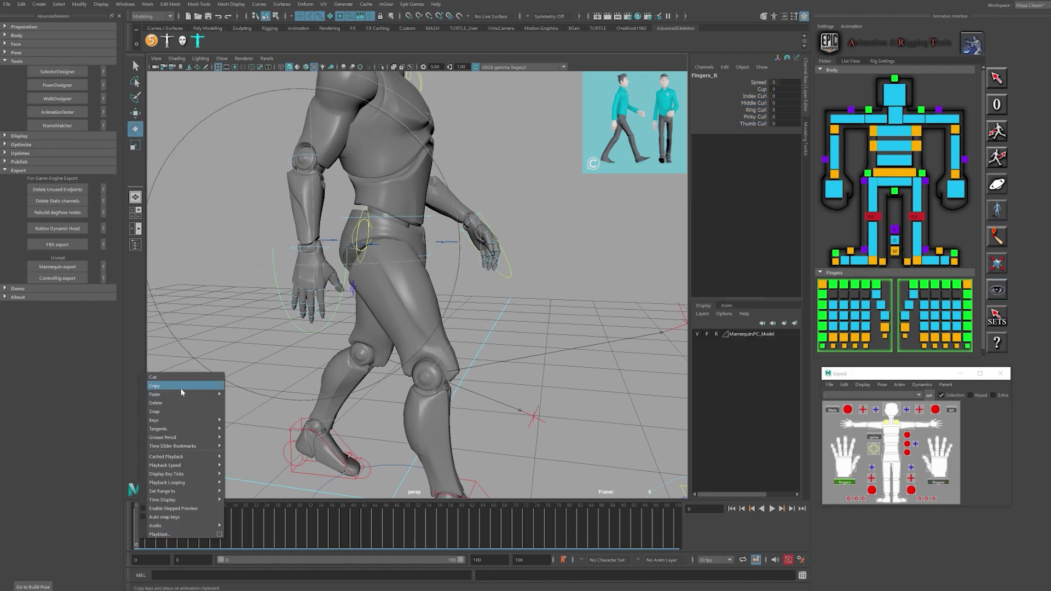
pyautogui.click(244, 399)
pyautogui.keyDown('alt'); pyautogui.moveTo(518, 340); pyautogui.dragTo(350, 355); pyautogui.keyUp('alt')
pyautogui.scroll(-5, 530, 336)
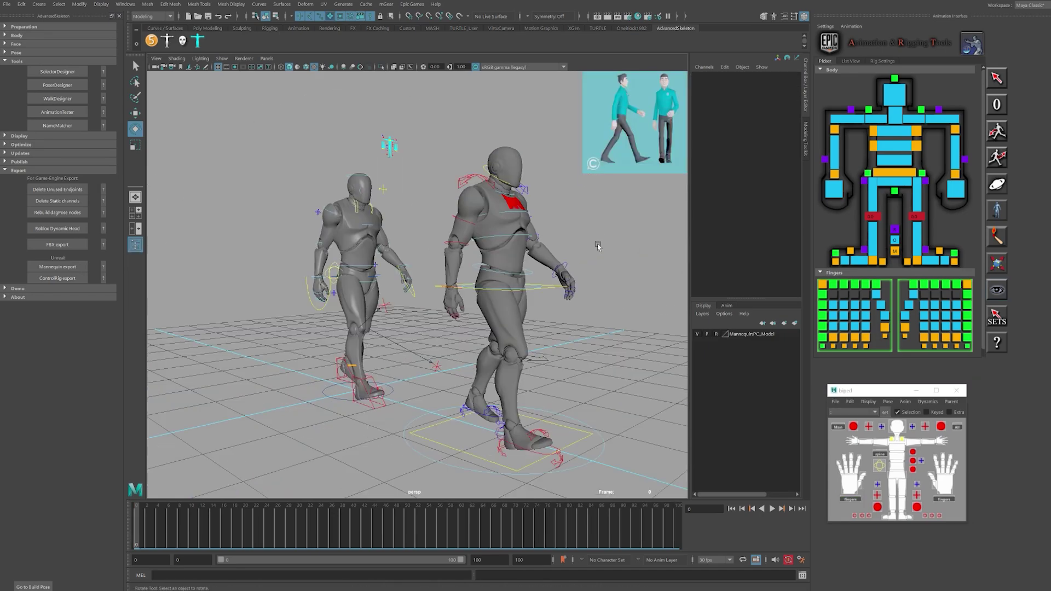
# Try rotating the ART mannequin's hip_anim control around Y to swing the hips in both directions.
pyautogui.click(539, 286)
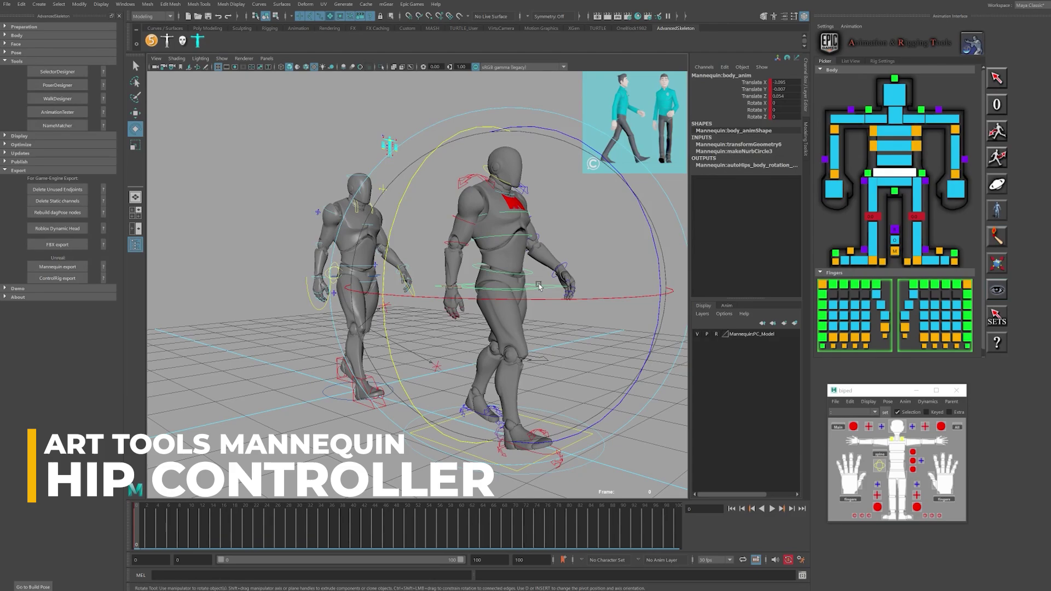
pyautogui.hotkey('ctrl', 'z')
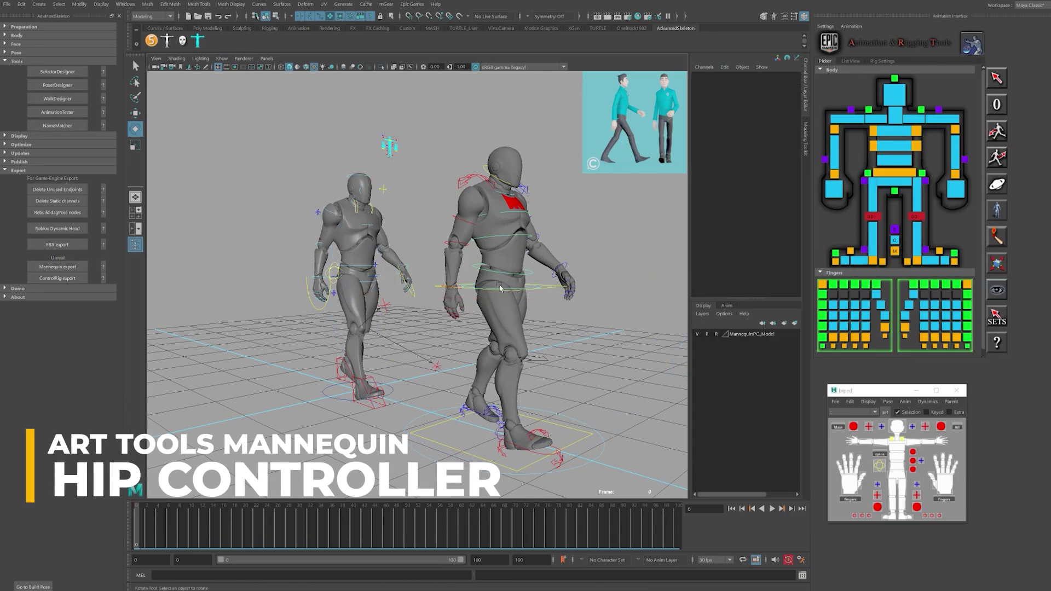
pyautogui.click(466, 286)
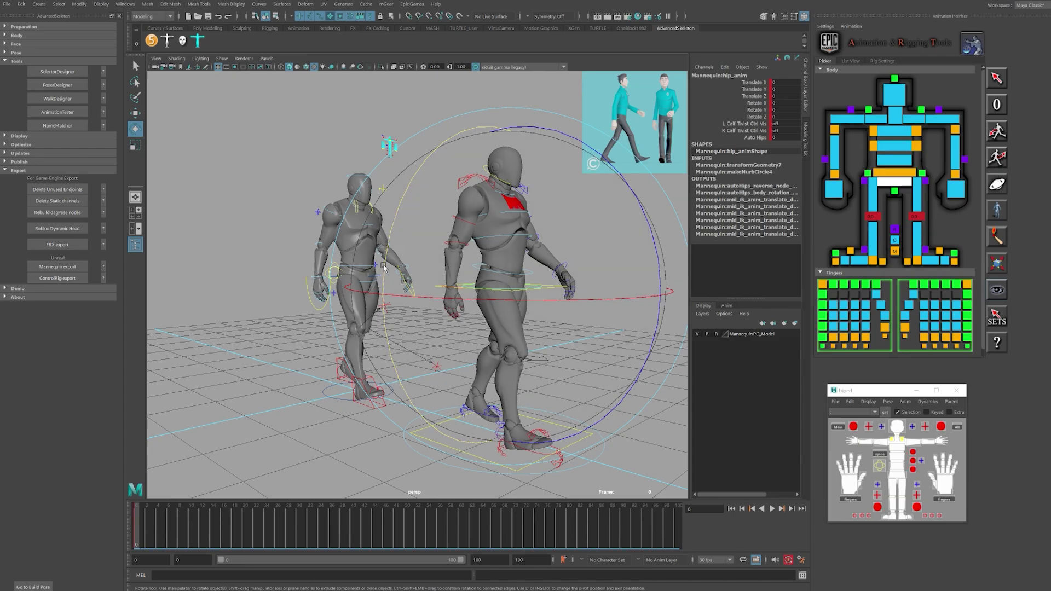
pyautogui.moveTo(385, 267); pyautogui.dragTo(401, 229)
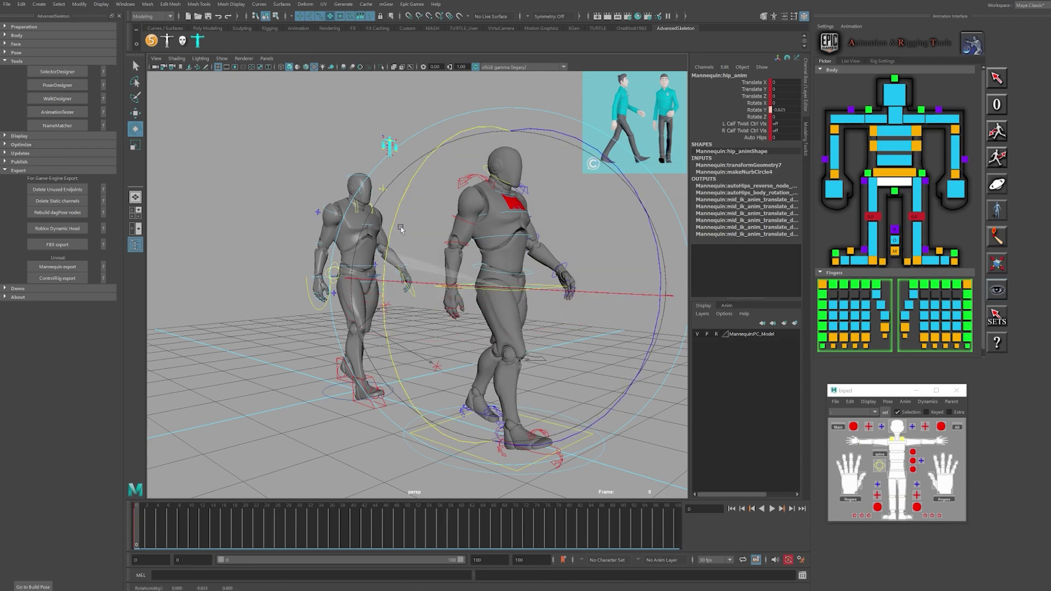
pyautogui.moveTo(398, 273); pyautogui.dragTo(398, 320)
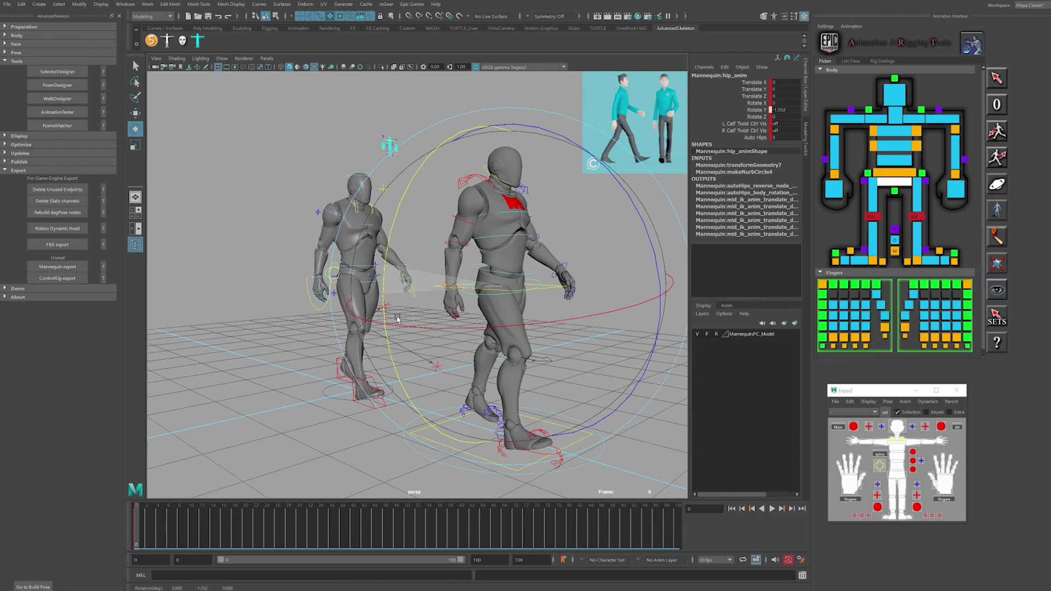
pyautogui.moveTo(410, 228); pyautogui.dragTo(404, 301)
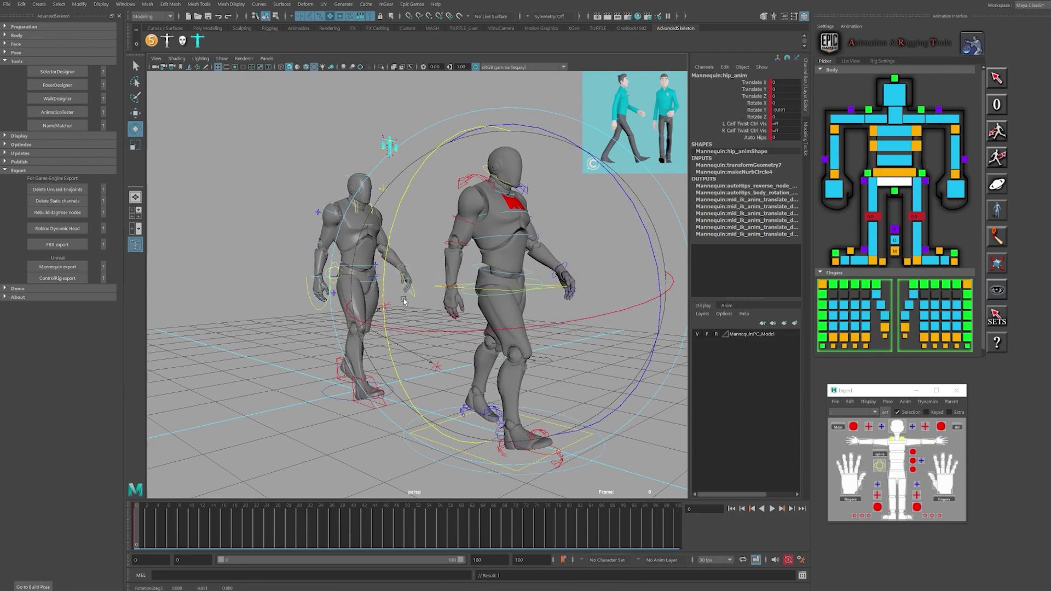
pyautogui.click(402, 297)
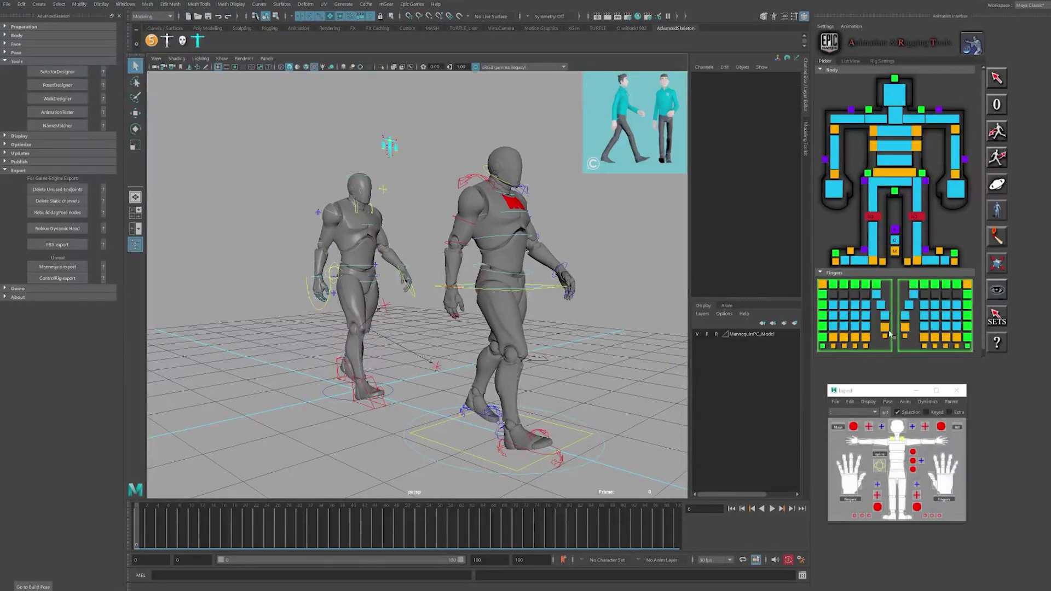
pyautogui.click(891, 189)
pyautogui.press('e')
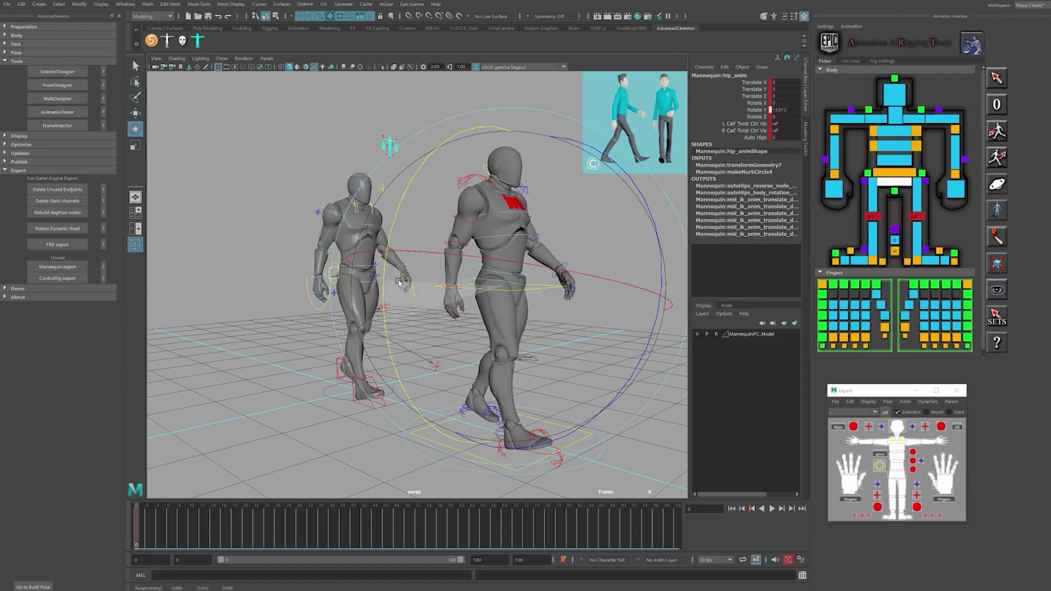
pyautogui.click(261, 229)
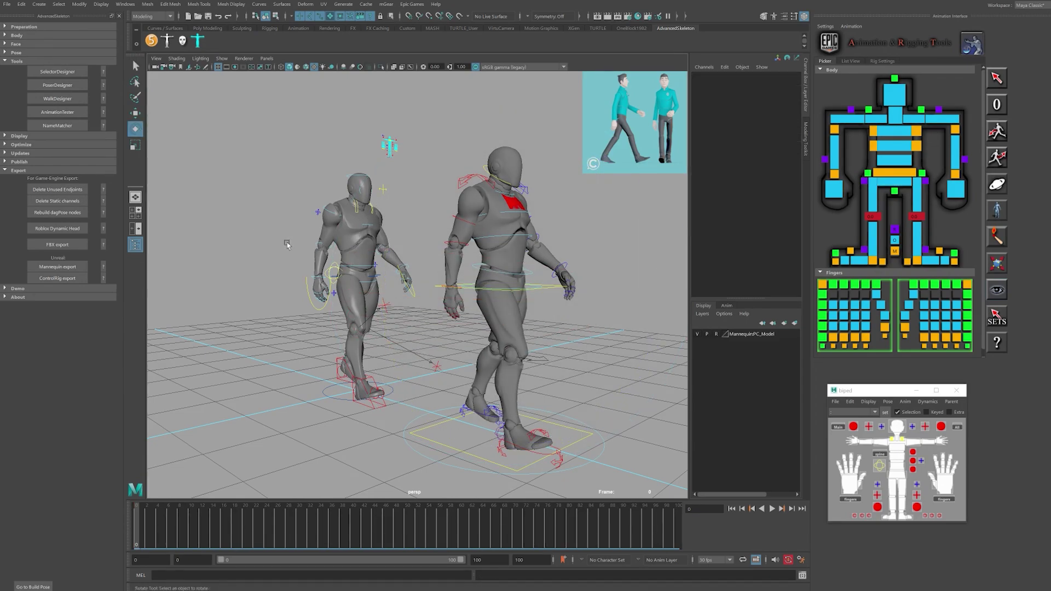
# Rotate the Advanced Skeleton mannequin's HipSwinger_M control around Y to swing its hips.
pyautogui.click(334, 267)
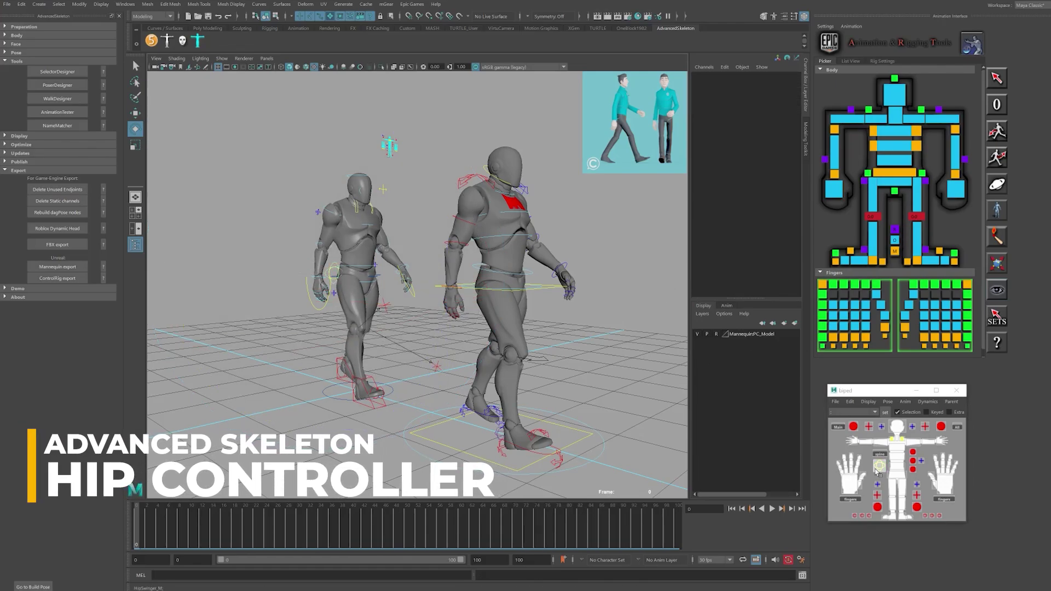
pyautogui.moveTo(167, 266); pyautogui.dragTo(200, 236)
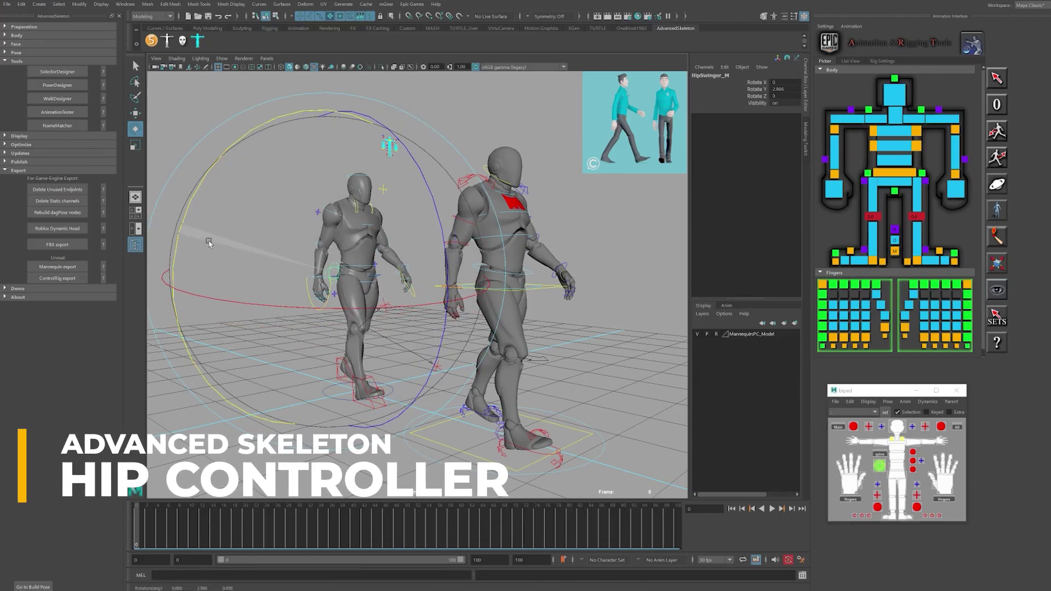
pyautogui.click(600, 242)
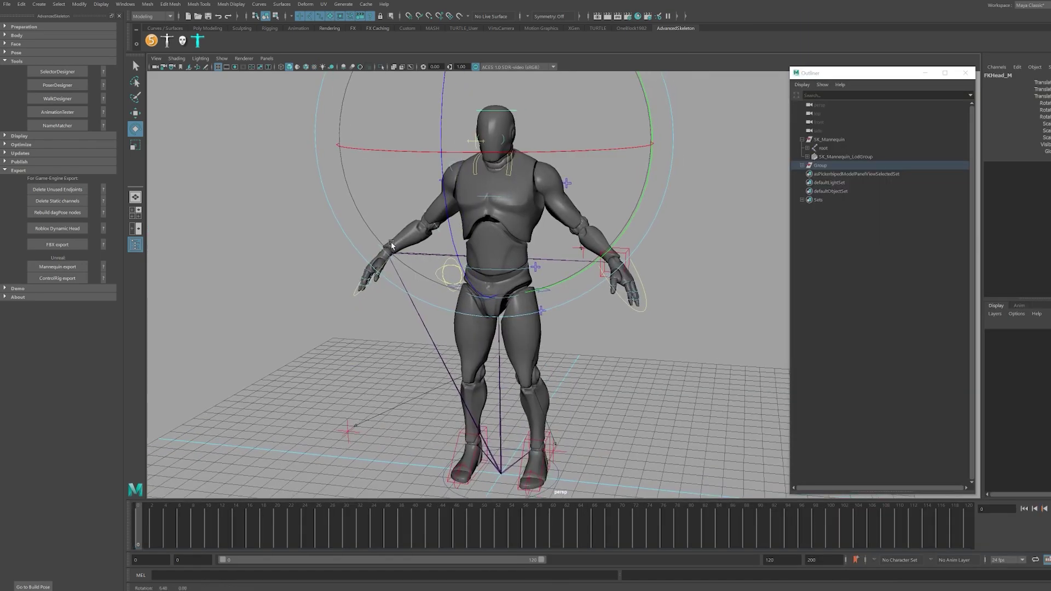
# Open the WalkDesigner and start a walk cycle on the Advanced Skeleton mannequin with walk_male at 1.0 and speed at 2.00.
pyautogui.click(75, 103)
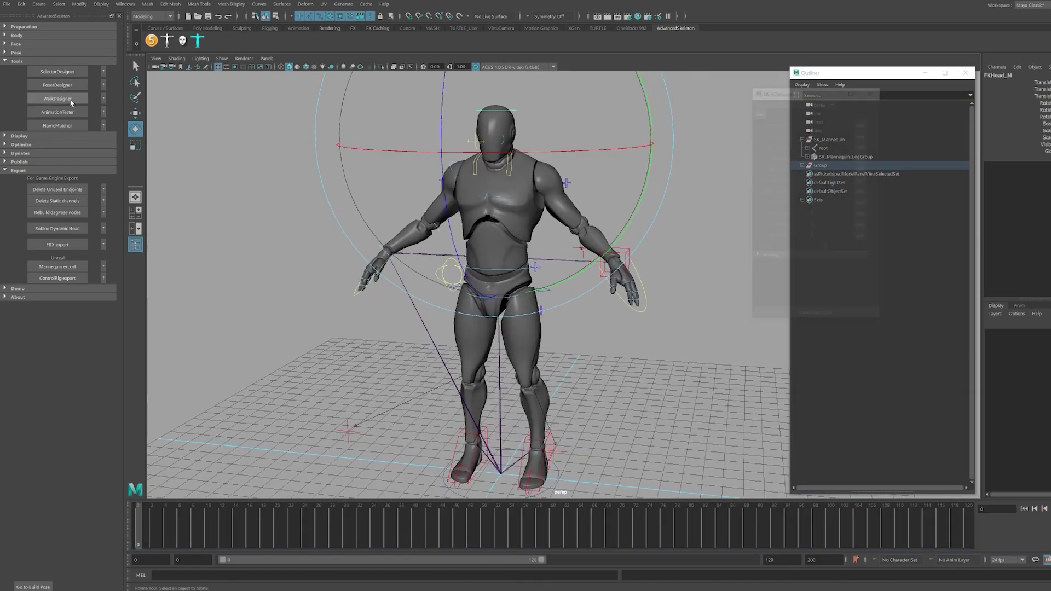
pyautogui.moveTo(814, 92); pyautogui.dragTo(711, 106)
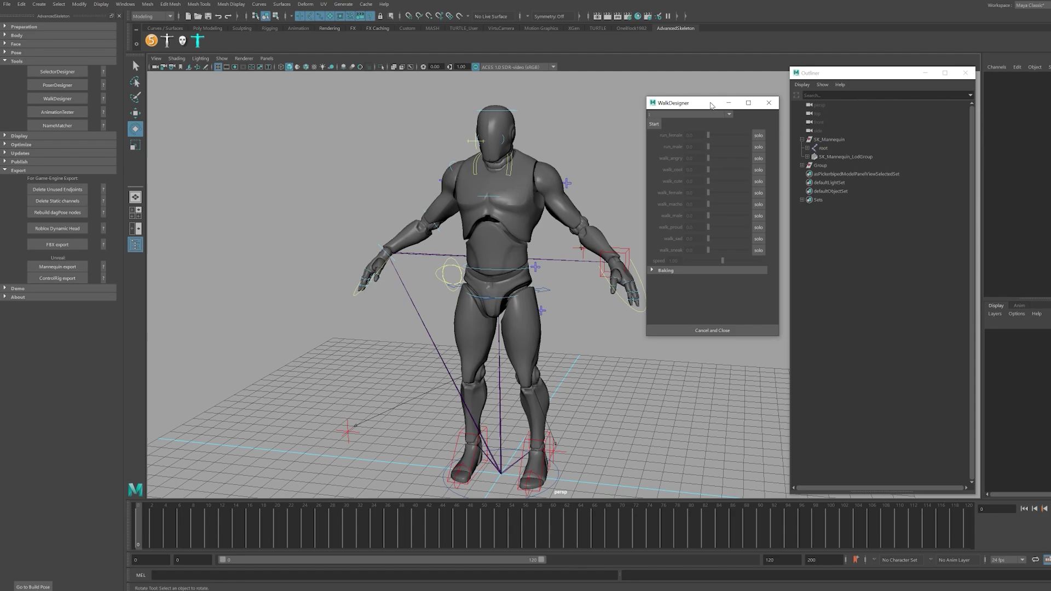
pyautogui.click(137, 525)
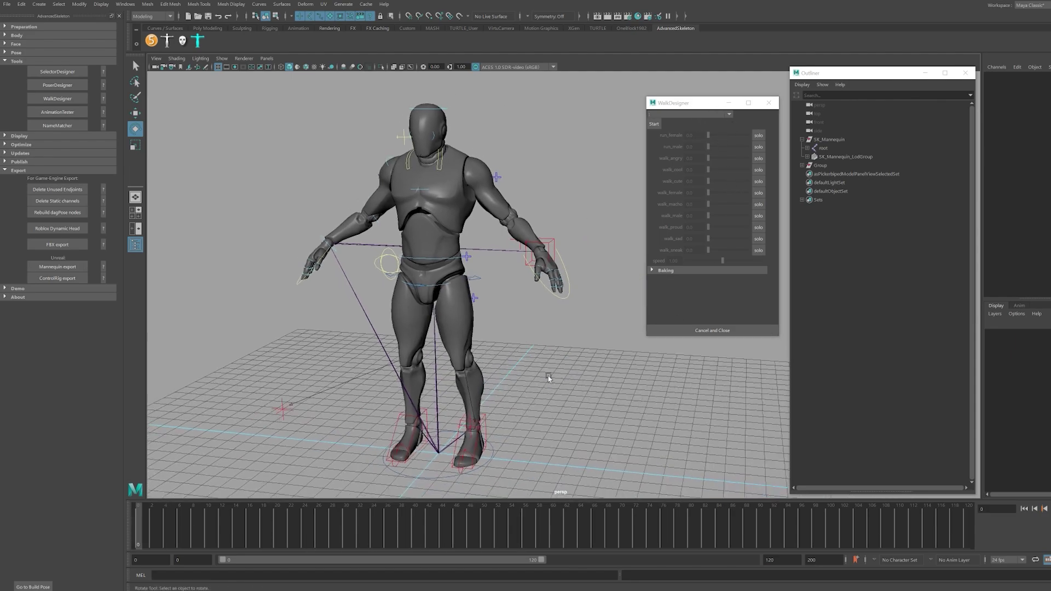
pyautogui.click(658, 127)
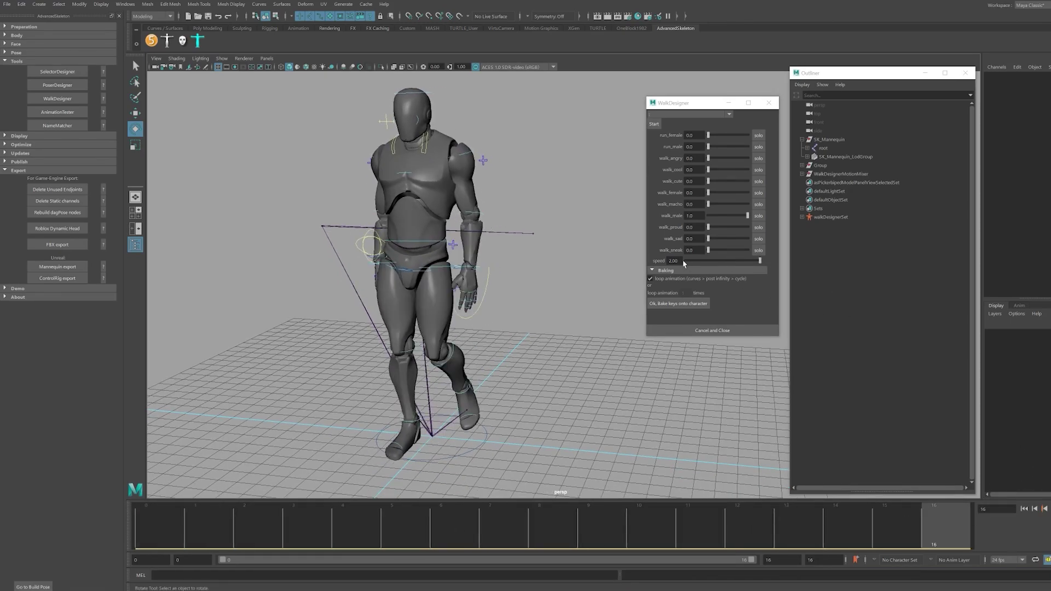
pyautogui.click(534, 326)
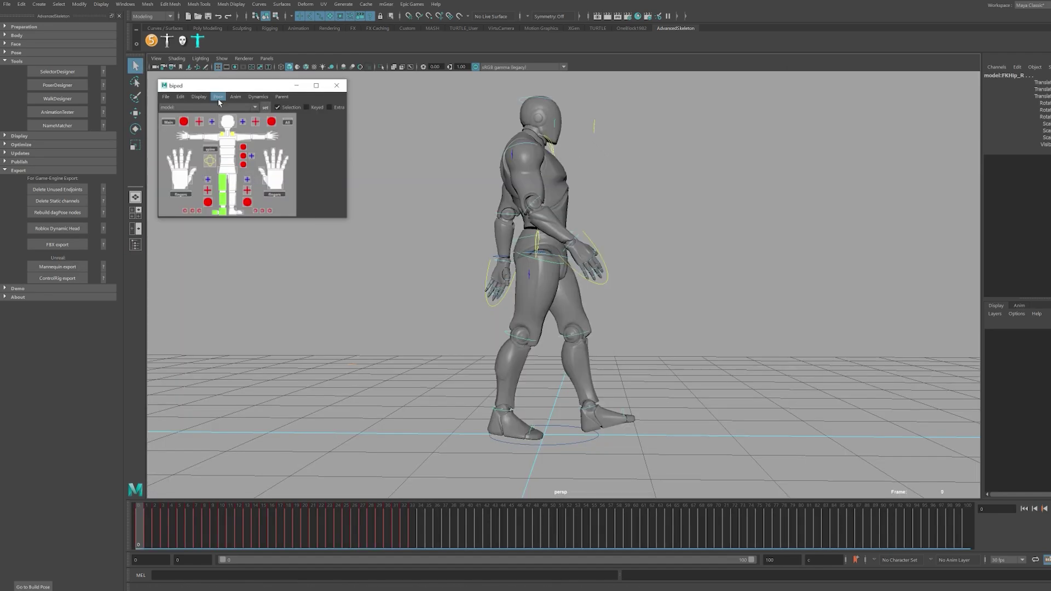
# Bake the Advanced Skeleton mannequin's right leg animation with the FK to IK : Leg_R option and Baking MotionCapture enabled.
pyautogui.click(233, 98)
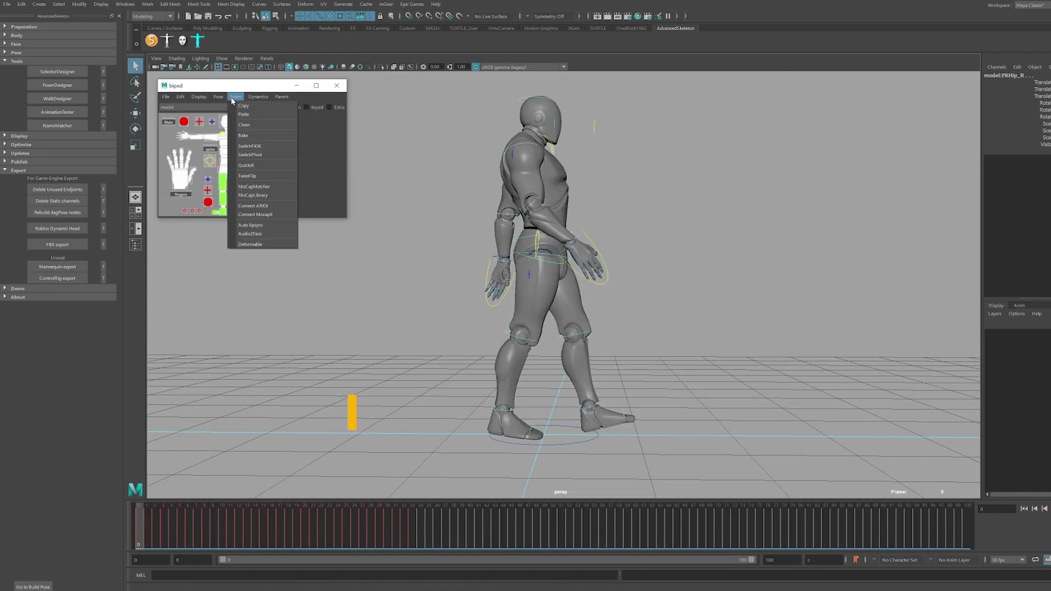
pyautogui.click(243, 135)
pyautogui.click(429, 214)
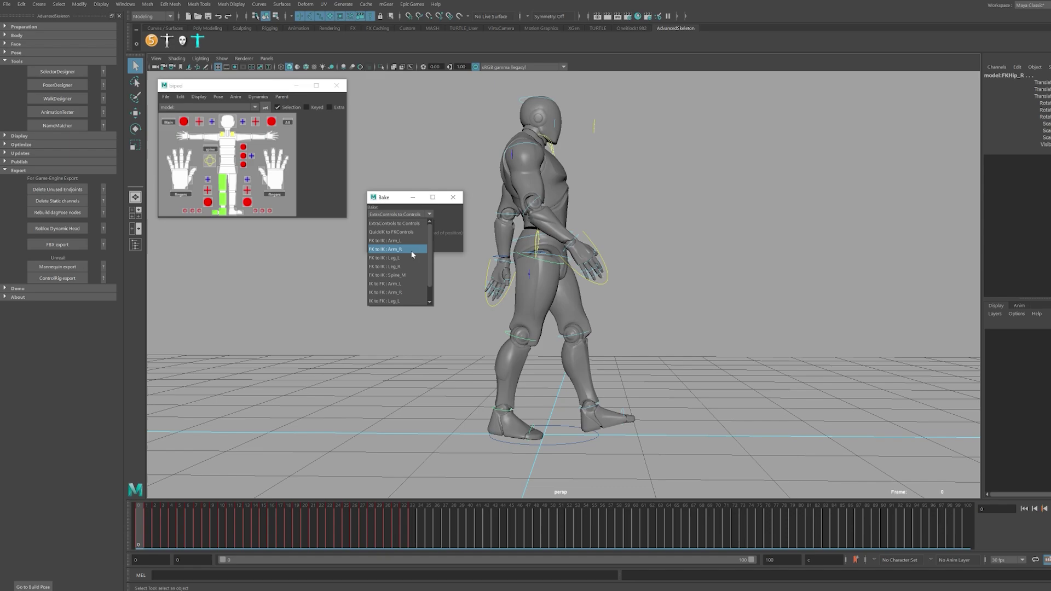
pyautogui.click(413, 267)
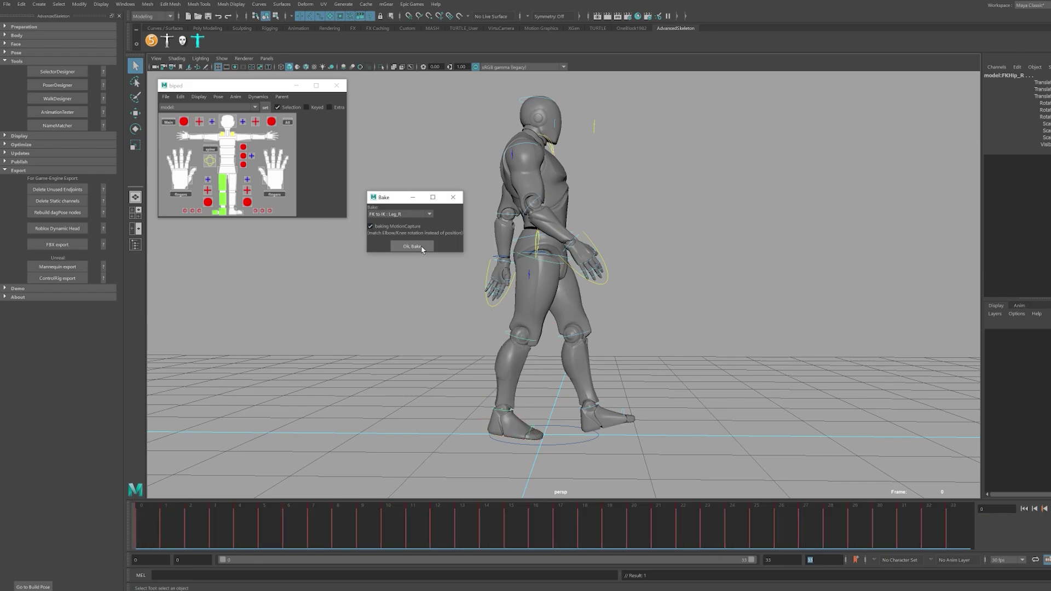
pyautogui.click(422, 248)
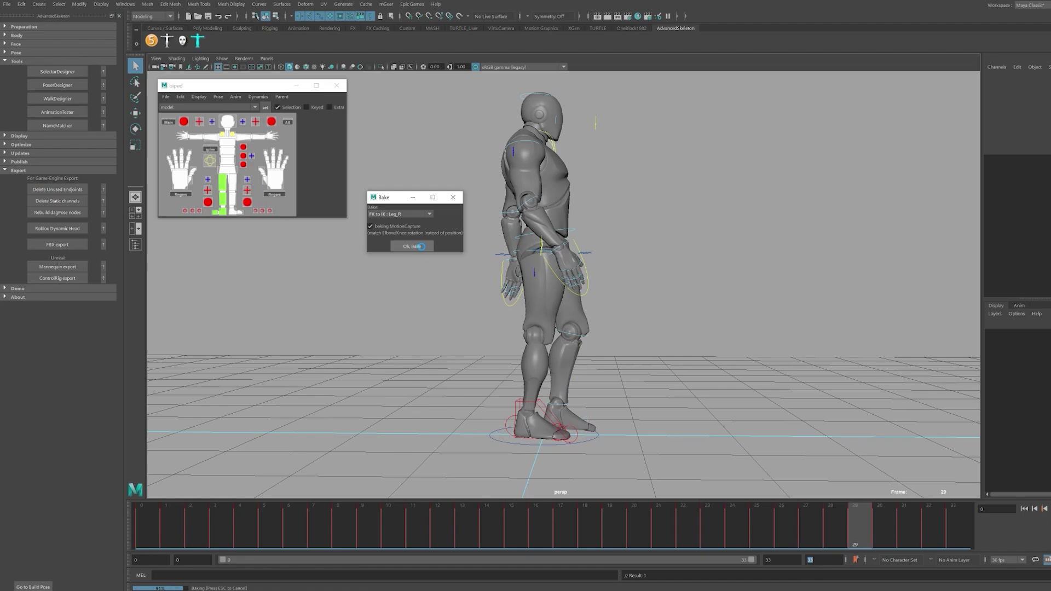
# Check the baked right leg motion across the timeline and choose FK to IK : Leg_L as the bake option.
pyautogui.moveTo(186, 520); pyautogui.dragTo(1016, 480)
pyautogui.moveTo(732, 334)
pyautogui.keyDown('alt'); pyautogui.mouseDown()
pyautogui.moveTo(666, 328)
pyautogui.moveTo(731, 332)
pyautogui.mouseUp(); pyautogui.keyUp('alt')
pyautogui.moveTo(270, 534); pyautogui.dragTo(948, 505)
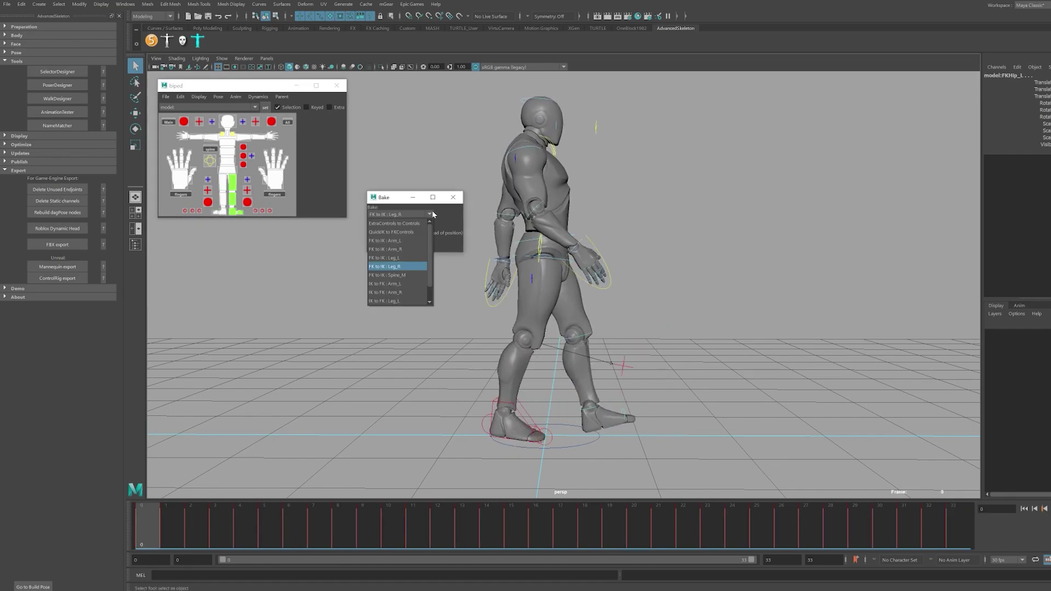
pyautogui.click(414, 258)
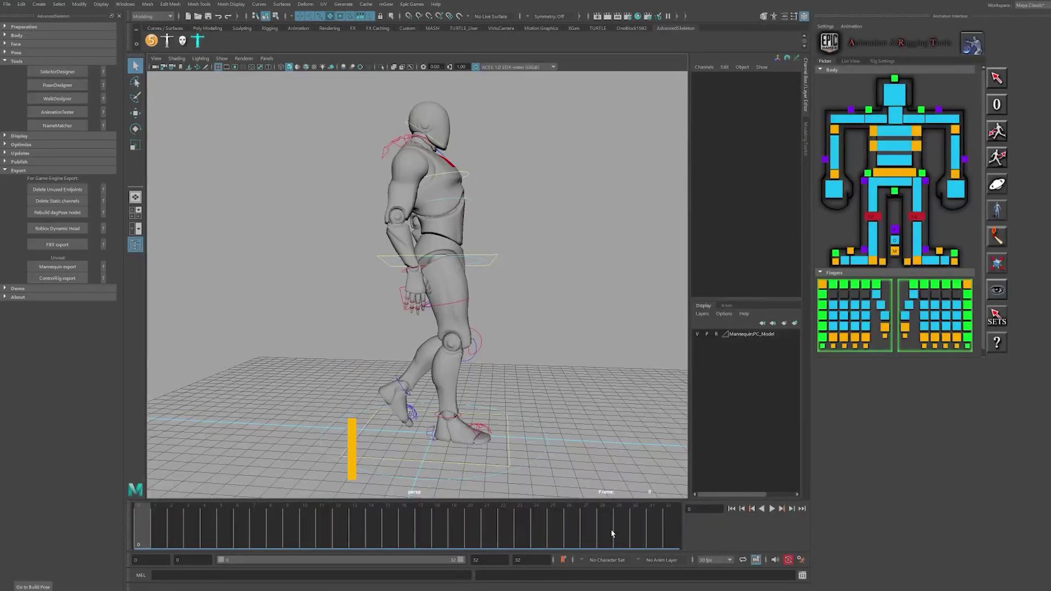
# Match the ART mannequin's right and left legs from FK to IK over frames 0 to 32.
pyautogui.moveTo(188, 521)
pyautogui.mouseDown()
pyautogui.moveTo(246, 530)
pyautogui.moveTo(578, 520)
pyautogui.moveTo(198, 529)
pyautogui.mouseUp()
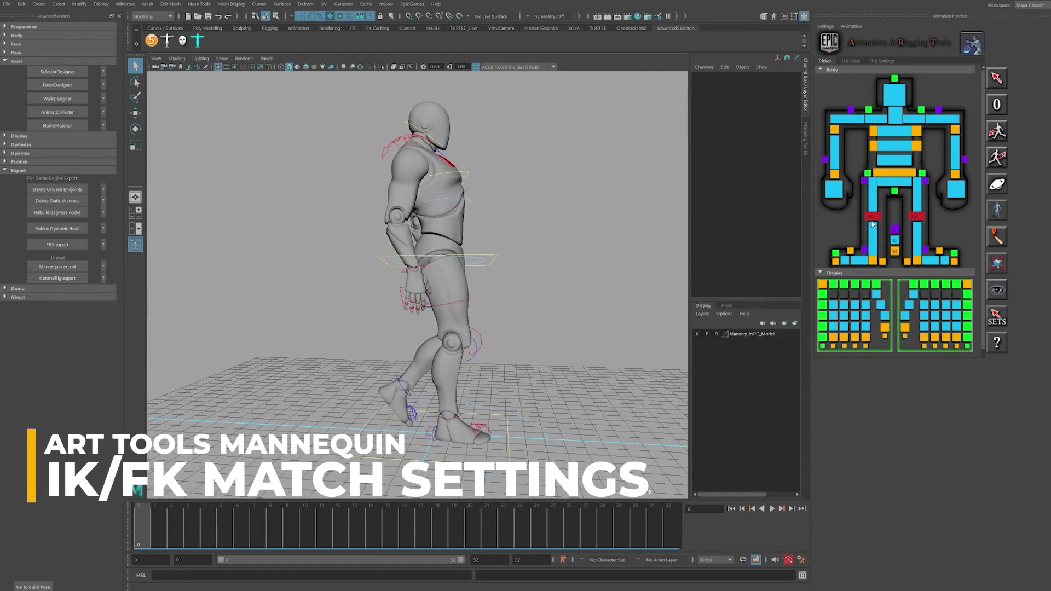
pyautogui.click(872, 202)
pyautogui.click(995, 237)
pyautogui.moveTo(569, 94); pyautogui.dragTo(651, 87)
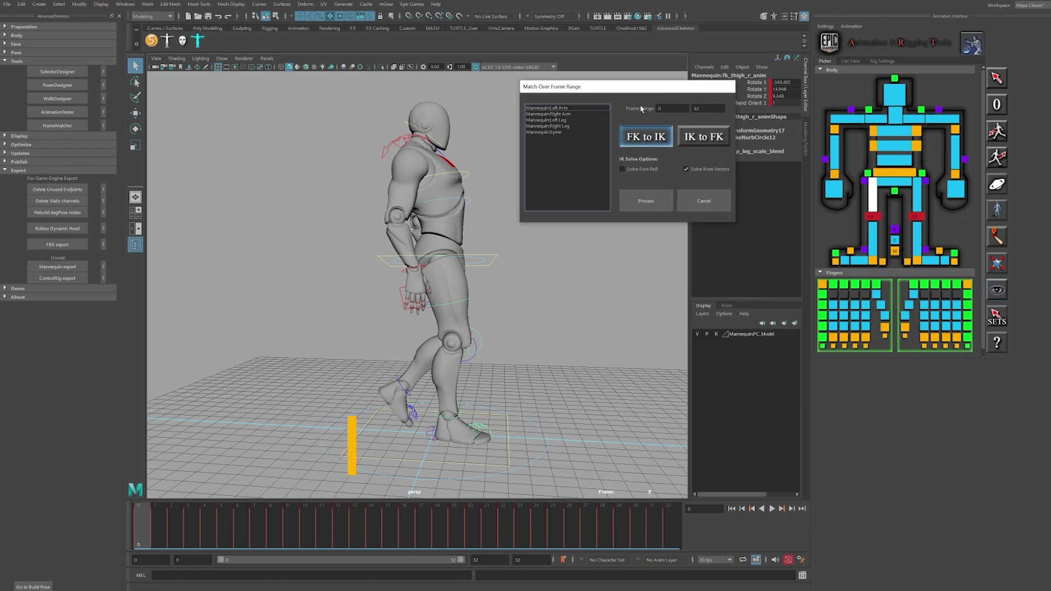
pyautogui.click(565, 121)
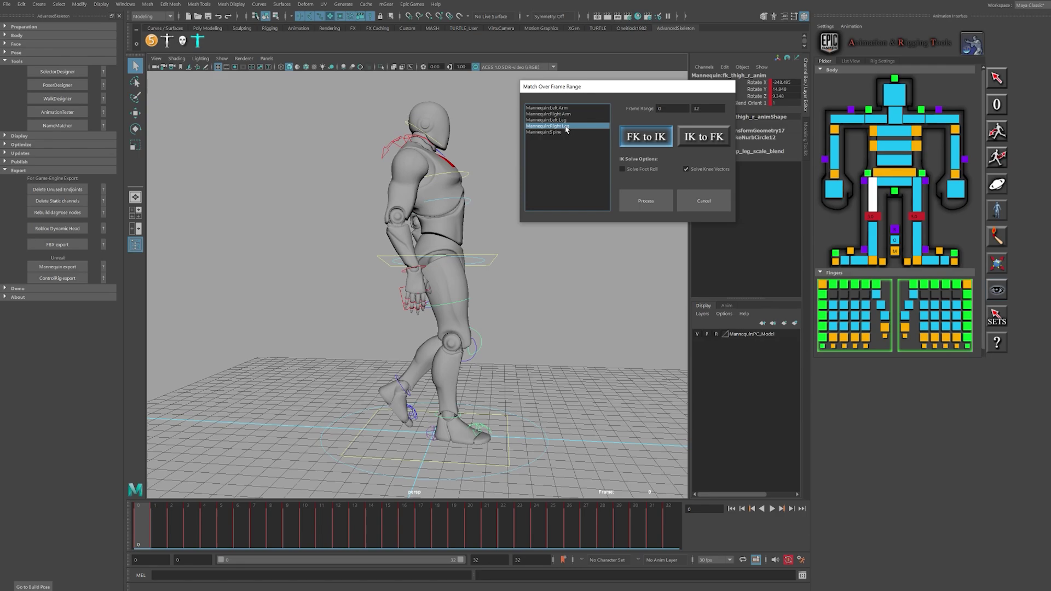
pyautogui.click(646, 201)
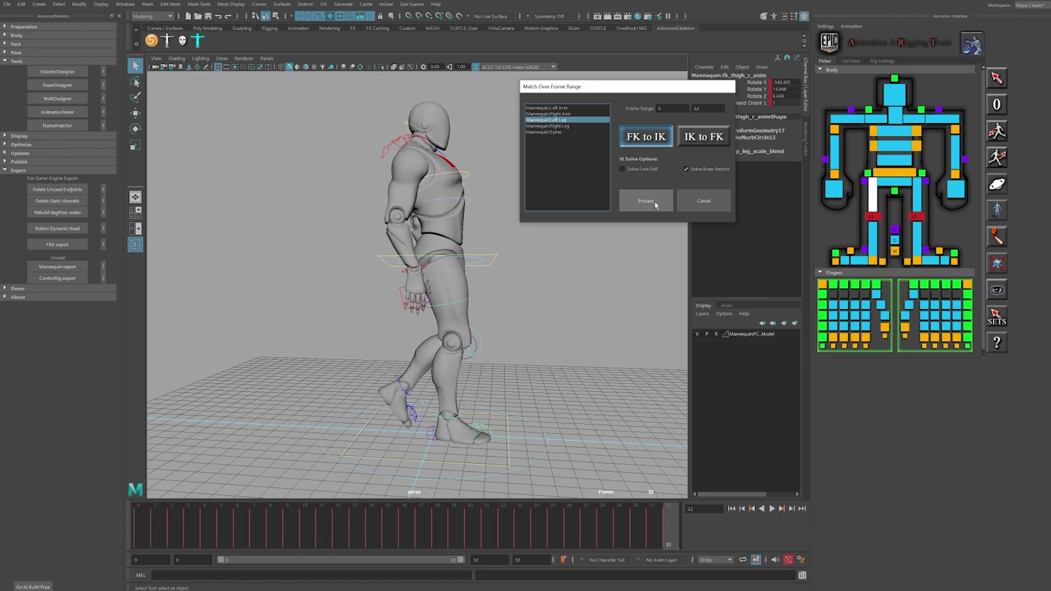
# Set the left and right leg modes to IK in the ART mannequin's Rig_Settings and review the walk playback.
pyautogui.click(159, 534)
pyautogui.hotkey('alt', 'v')
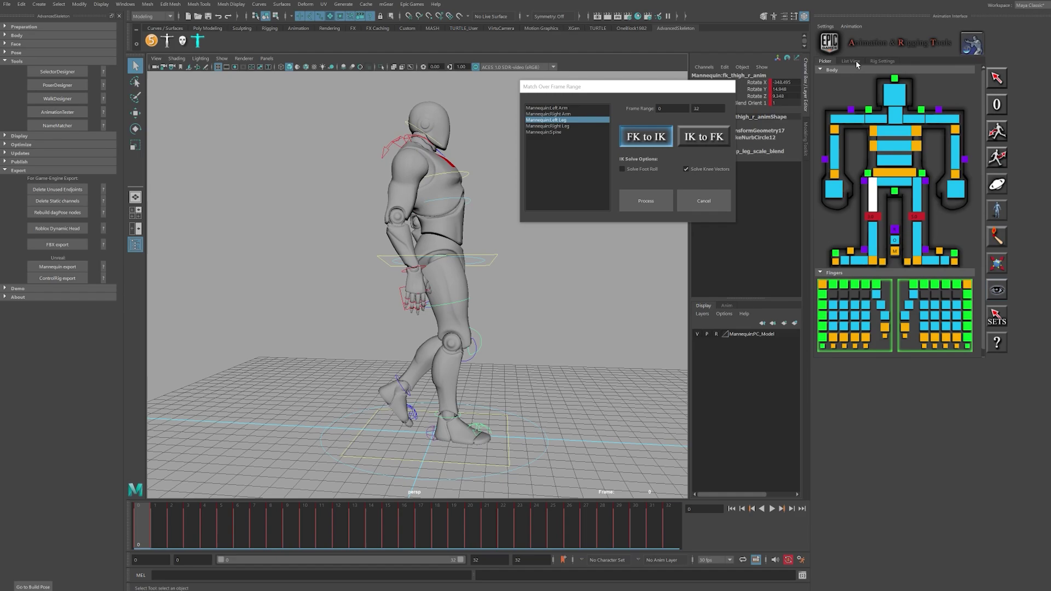
pyautogui.click(850, 60)
pyautogui.click(843, 79)
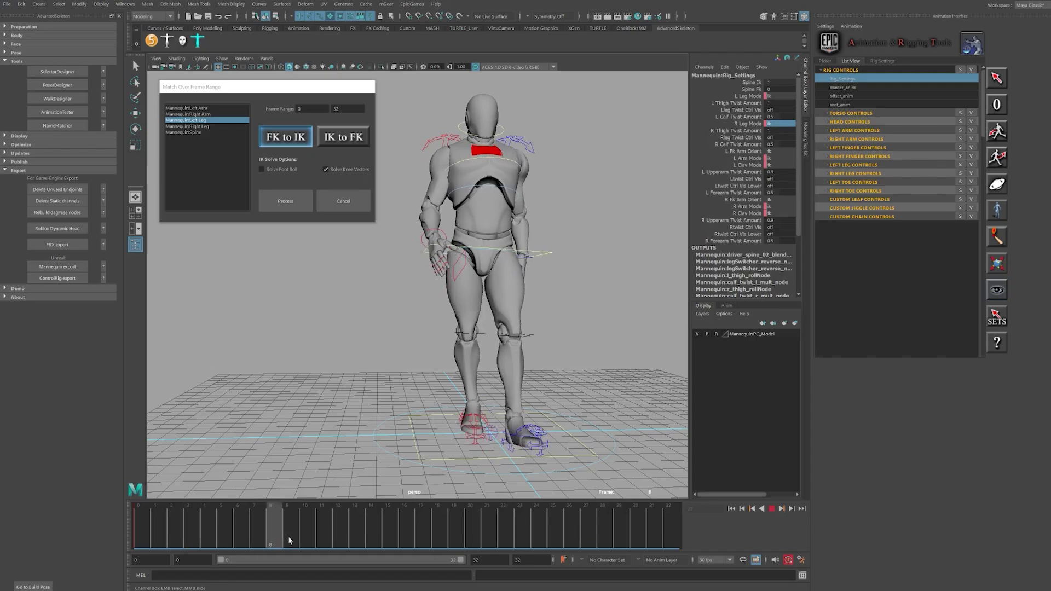
pyautogui.moveTo(290, 540); pyautogui.dragTo(258, 544)
pyautogui.click(824, 61)
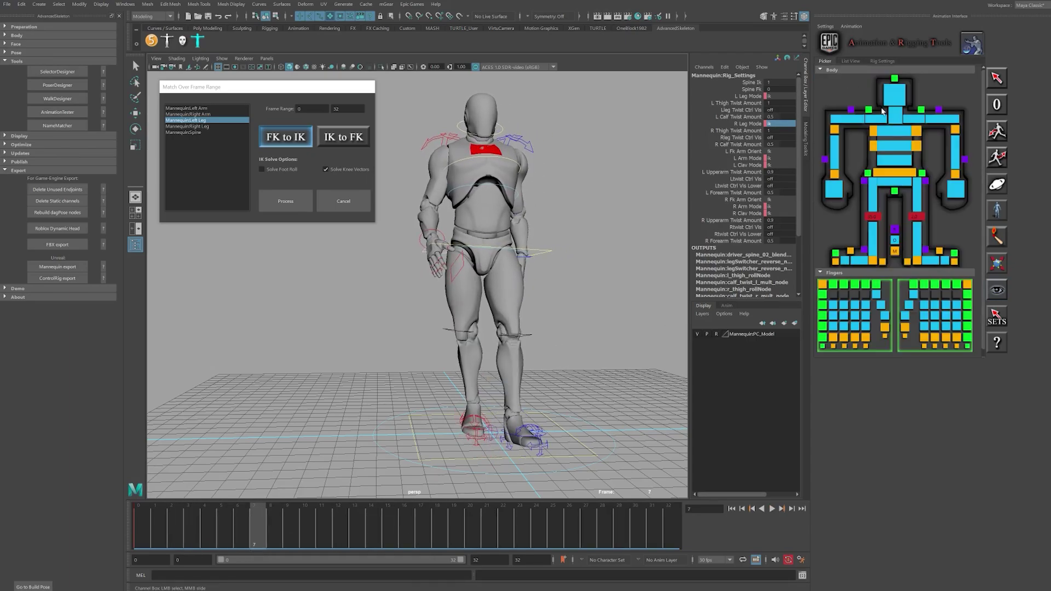
# Flatten the Knee Twist curve of the ART mannequin's right IK foot control to 0 in the Graph Editor.
pyautogui.keyDown('alt'); pyautogui.moveTo(602, 309); pyautogui.dragTo(526, 313); pyautogui.keyUp('alt')
pyautogui.click(872, 260)
pyautogui.click(125, 4)
pyautogui.moveTo(148, 51)
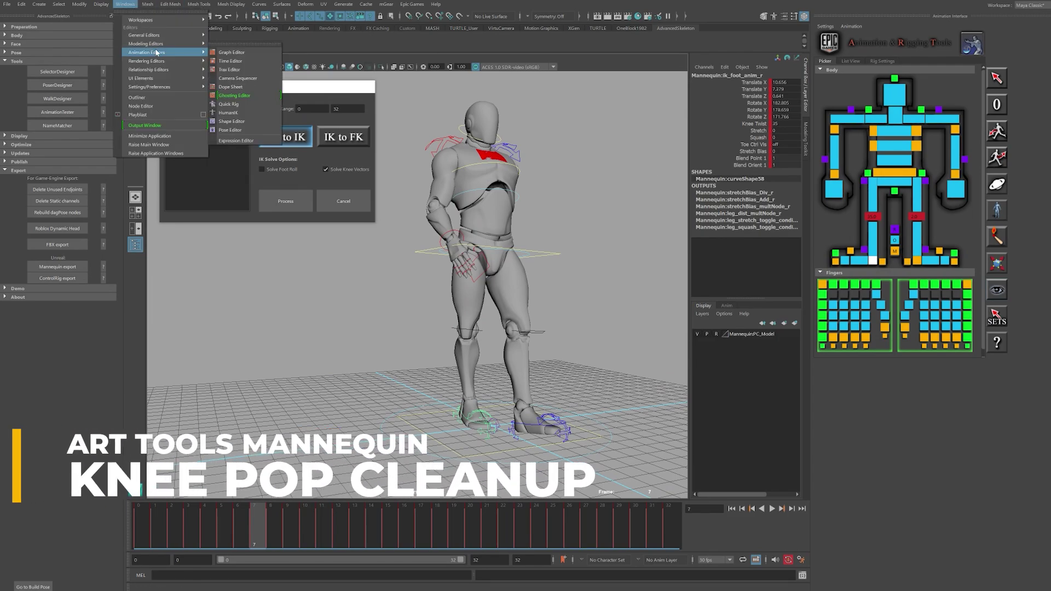
pyautogui.click(224, 52)
pyautogui.moveTo(418, 107); pyautogui.dragTo(588, 349)
pyautogui.moveTo(571, 356); pyautogui.dragTo(560, 107)
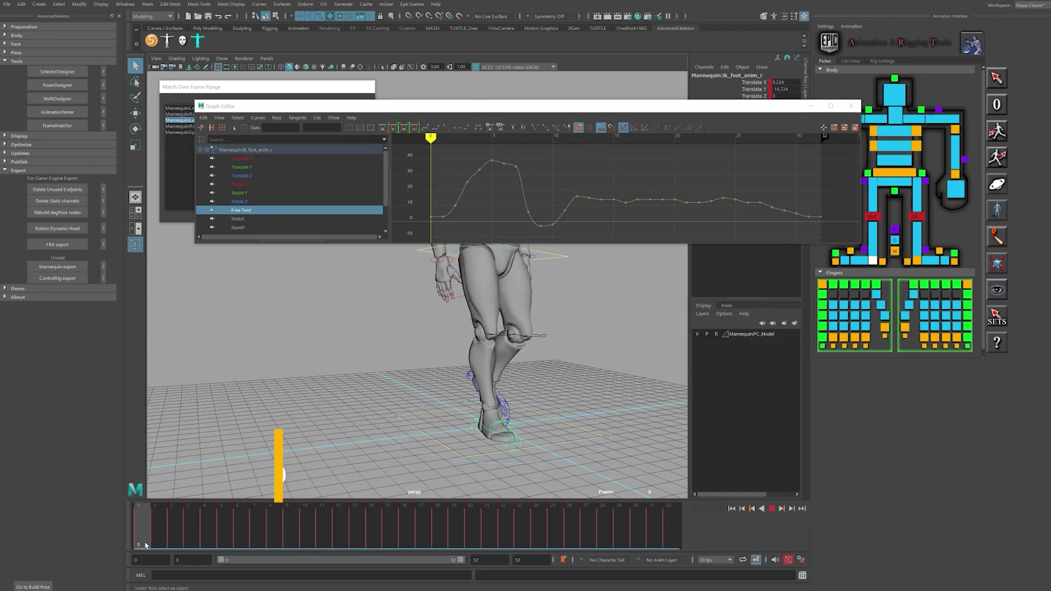
pyautogui.scroll(-3, 671, 189)
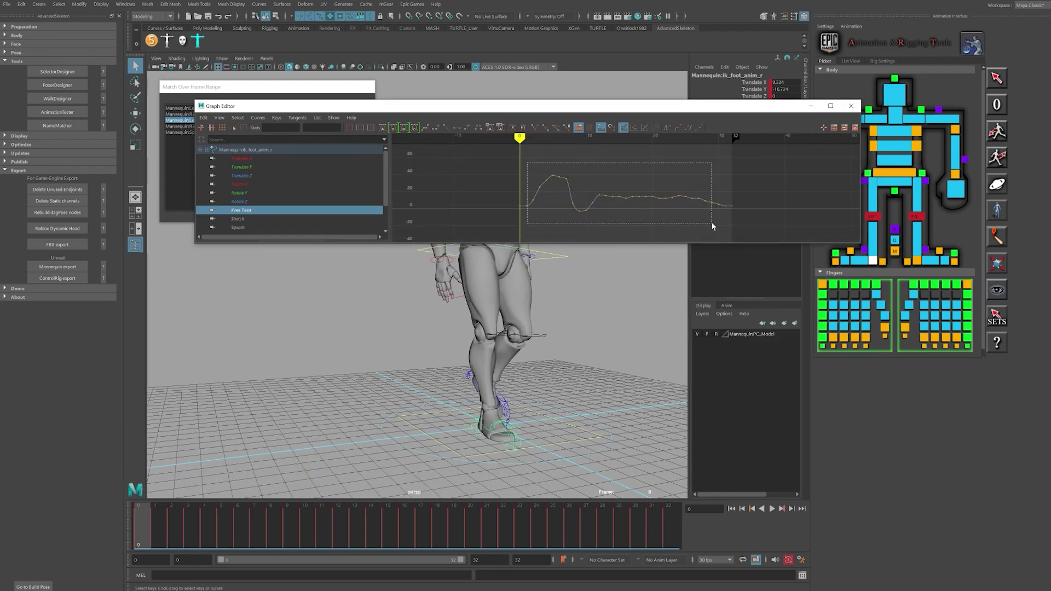
pyautogui.hotkey('alt', 'v')
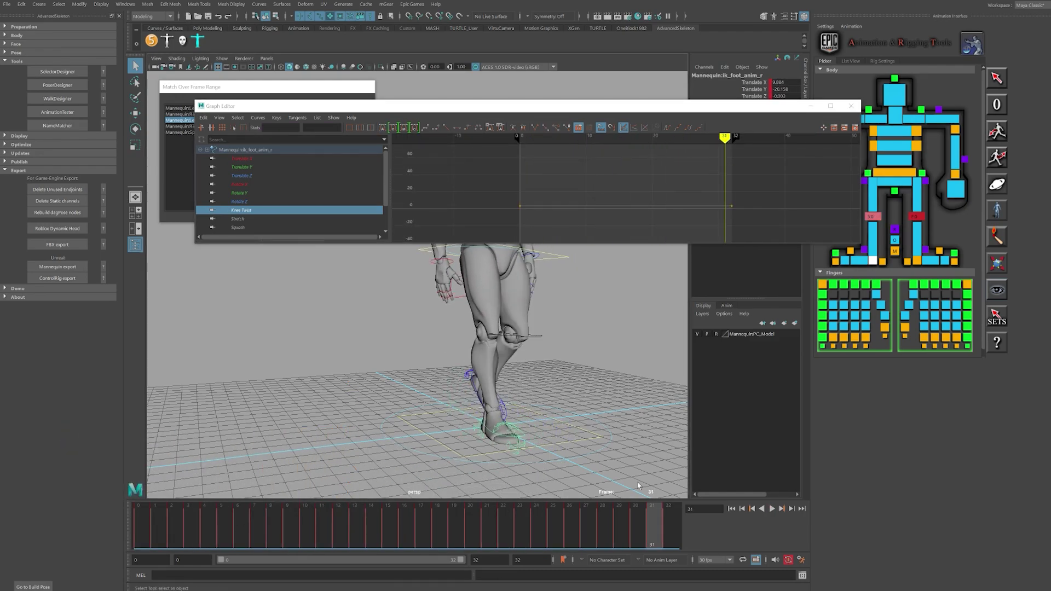
# Flatten the Knee Twist curve of the ART mannequin's left IK foot control, then play back the walk and close the Graph Editor.
pyautogui.keyDown('alt'); pyautogui.moveTo(638, 284); pyautogui.dragTo(604, 273); pyautogui.keyUp('alt')
pyautogui.click(919, 266)
pyautogui.press('f')
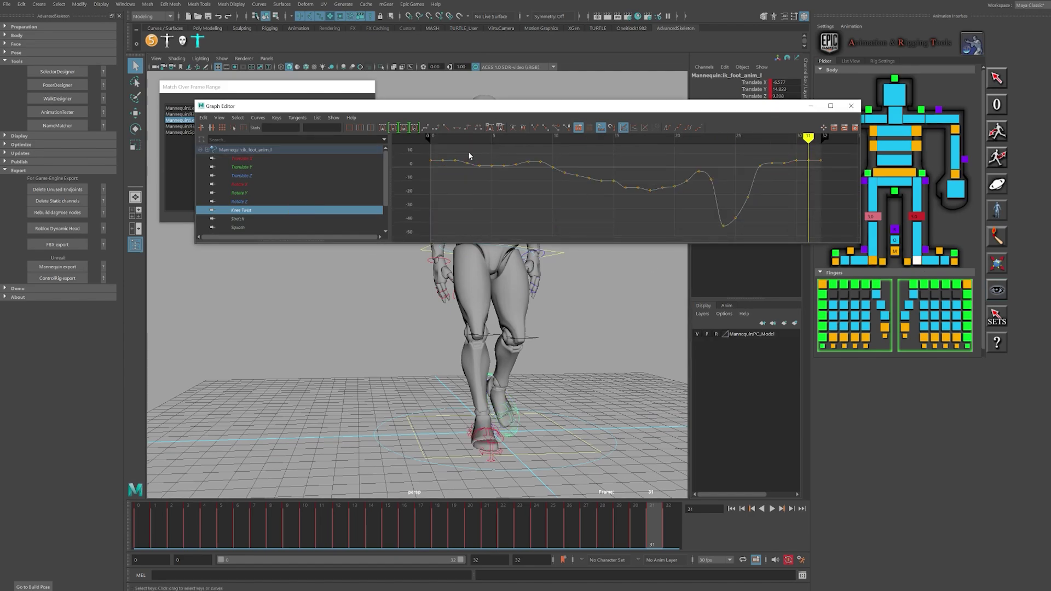
pyautogui.click(147, 526)
pyautogui.hotkey('alt', 'v')
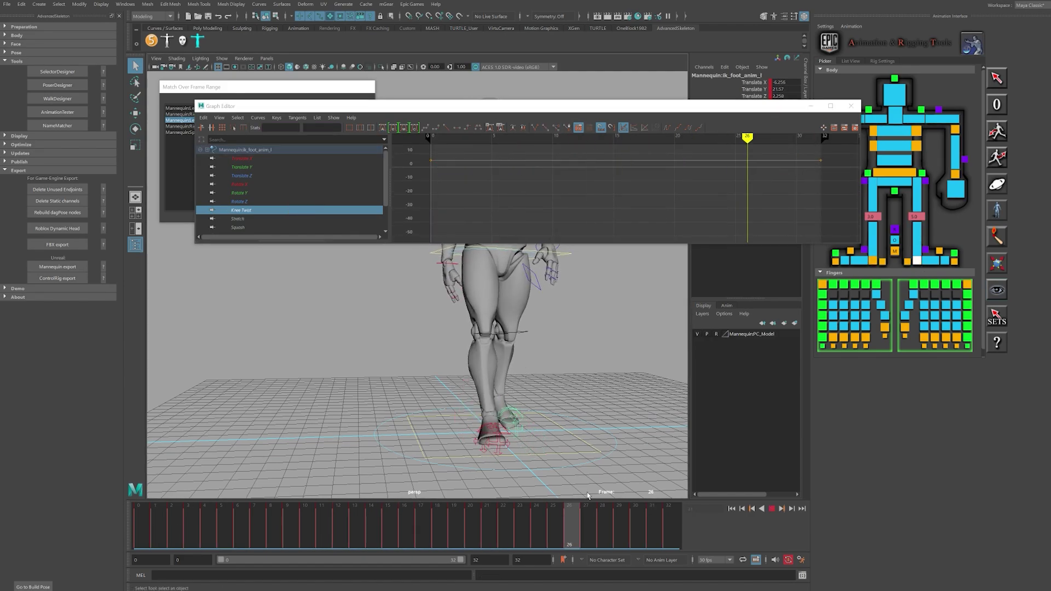
pyautogui.click(850, 106)
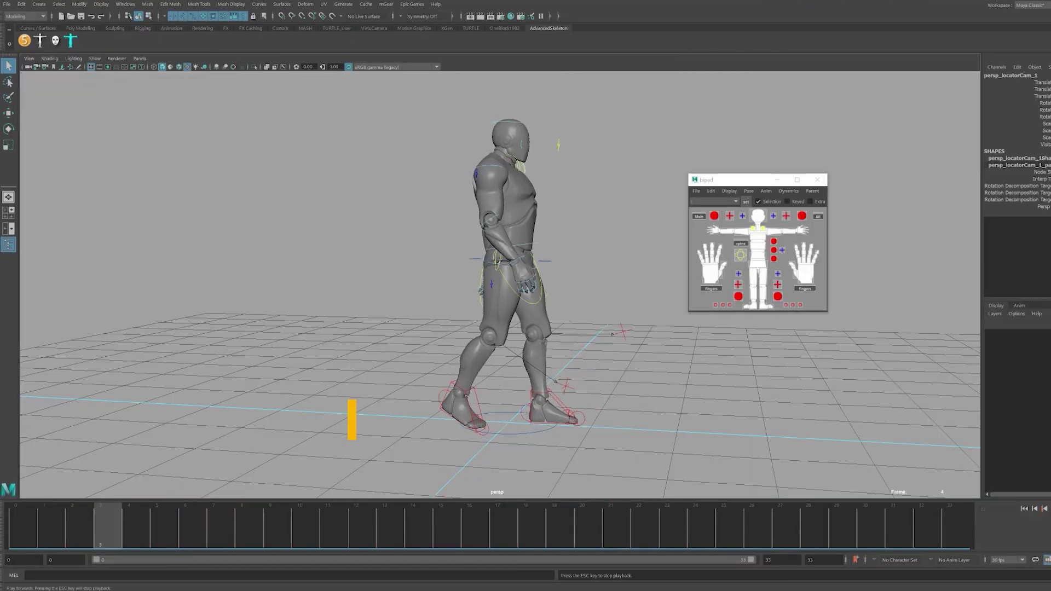
# Compare the Advanced Skeleton and ART mannequin walk cycles during playback from side and three-quarter views.
pyautogui.keyDown('alt'); pyautogui.moveTo(818, 399); pyautogui.dragTo(838, 396); pyautogui.keyUp('alt')
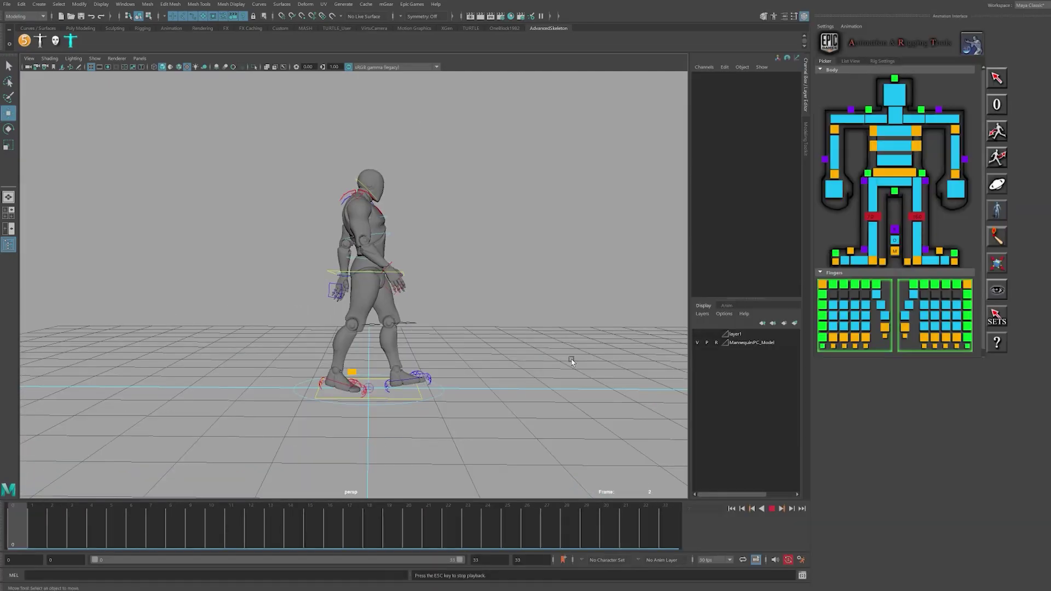
pyautogui.keyDown('alt'); pyautogui.moveTo(569, 359); pyautogui.dragTo(594, 361); pyautogui.keyUp('alt')
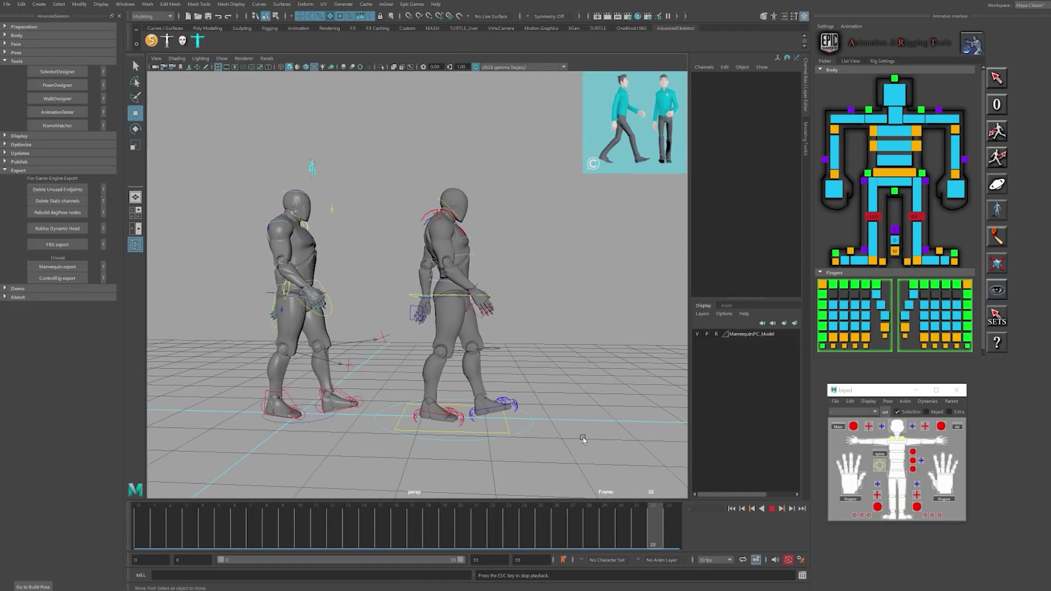
pyautogui.keyDown('alt'); pyautogui.moveTo(614, 403); pyautogui.dragTo(546, 403); pyautogui.keyUp('alt')
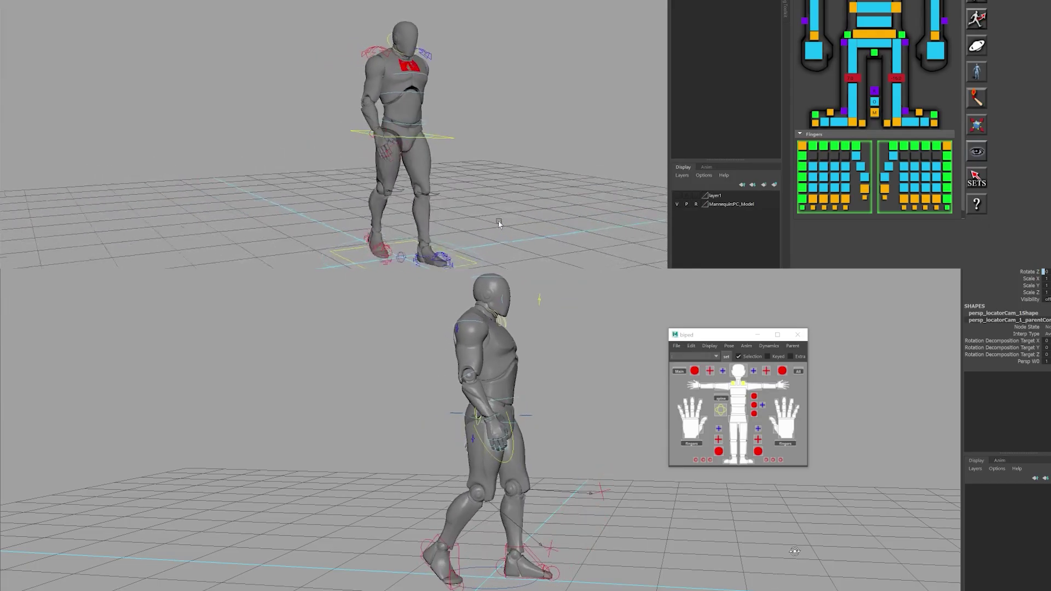
pyautogui.keyDown('alt'); pyautogui.moveTo(772, 553); pyautogui.dragTo(737, 554); pyautogui.keyUp('alt')
pyautogui.moveTo(544, 224)
pyautogui.keyDown('alt'); pyautogui.mouseDown()
pyautogui.moveTo(573, 222)
pyautogui.moveTo(555, 225)
pyautogui.mouseUp(); pyautogui.keyUp('alt')
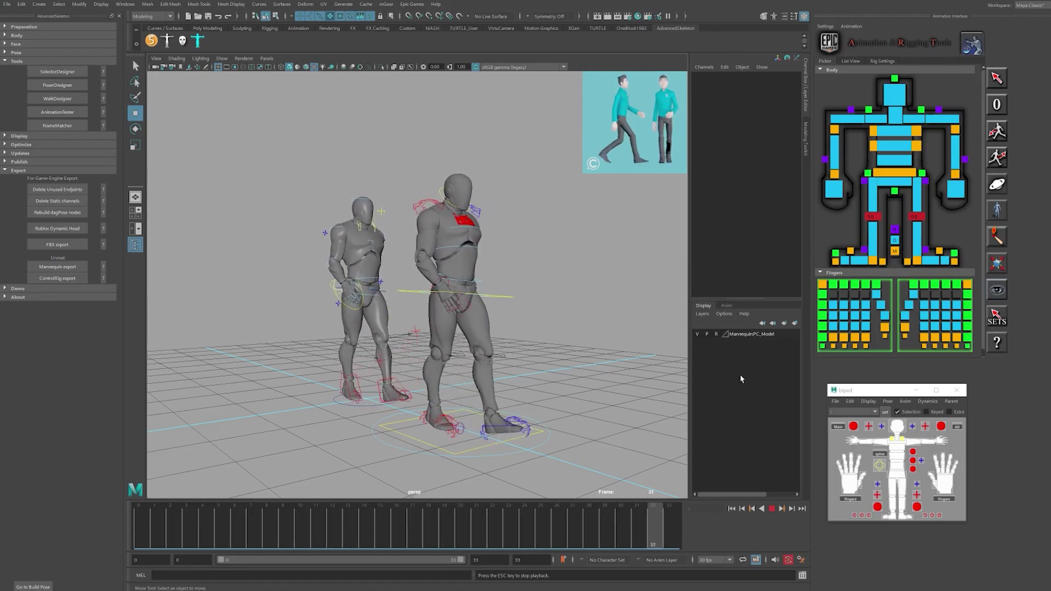
pyautogui.keyDown('alt'); pyautogui.moveTo(582, 382); pyautogui.dragTo(626, 385); pyautogui.keyUp('alt')
pyautogui.keyDown('alt'); pyautogui.moveTo(626, 385); pyautogui.dragTo(715, 378, button='middle'); pyautogui.keyUp('alt')
pyautogui.keyDown('alt'); pyautogui.moveTo(629, 415); pyautogui.dragTo(622, 414); pyautogui.keyUp('alt')
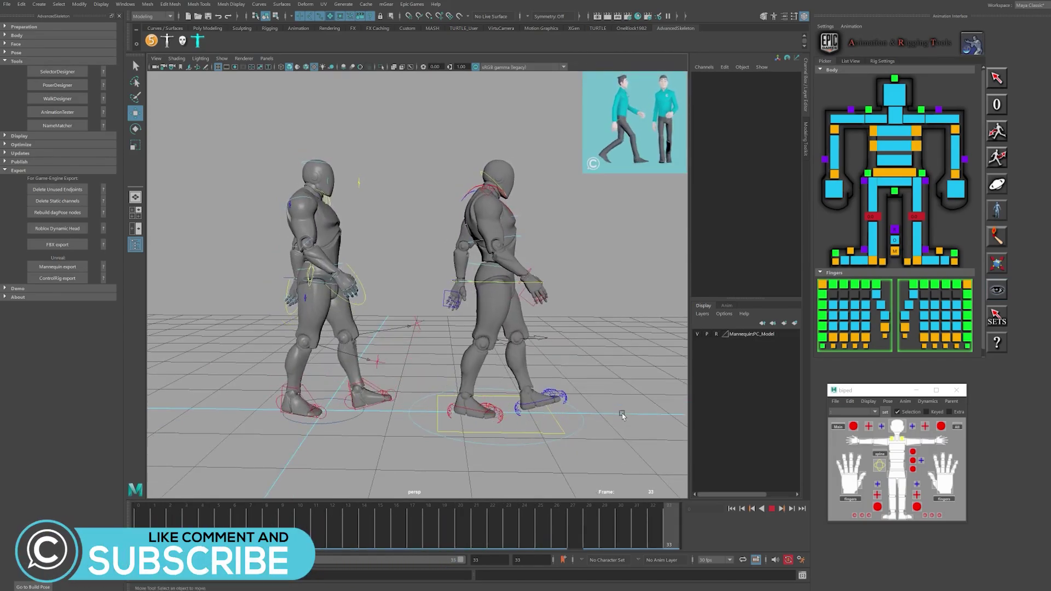